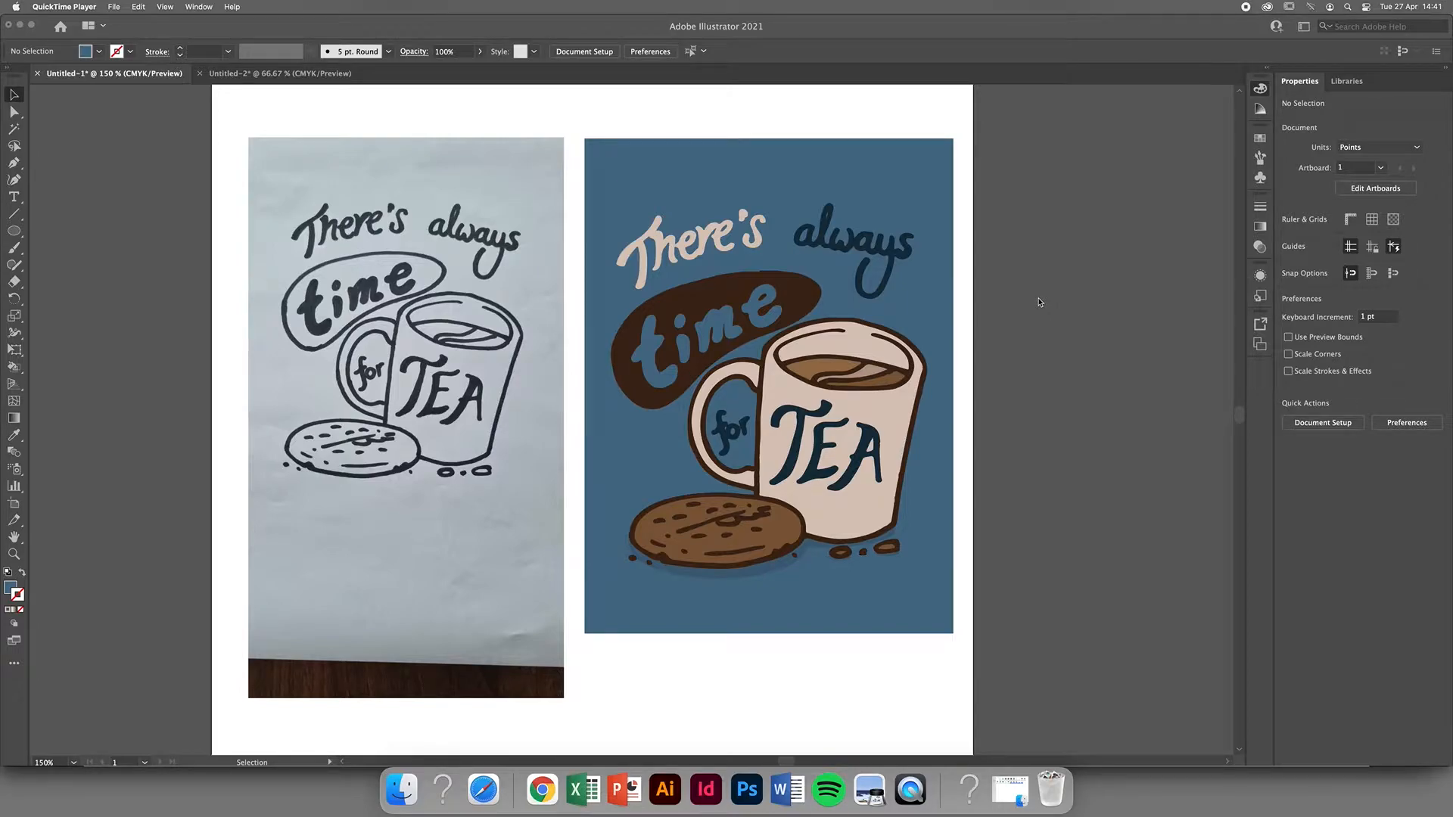
# Switch to Photoshop and bring up the drawing photo thumbnail_20210427_141626.jpg.
pyautogui.click(751, 789)
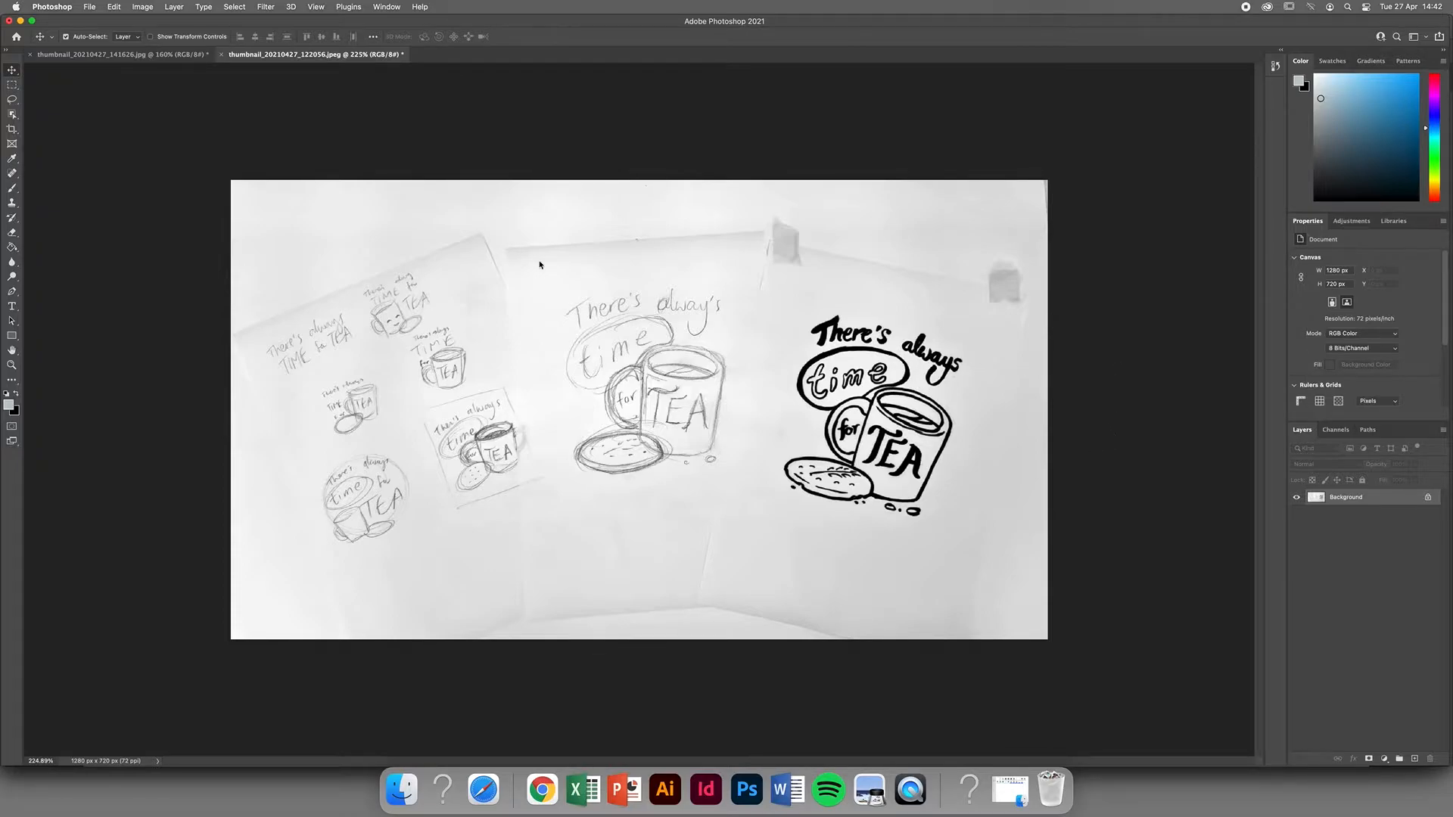
pyautogui.click(140, 55)
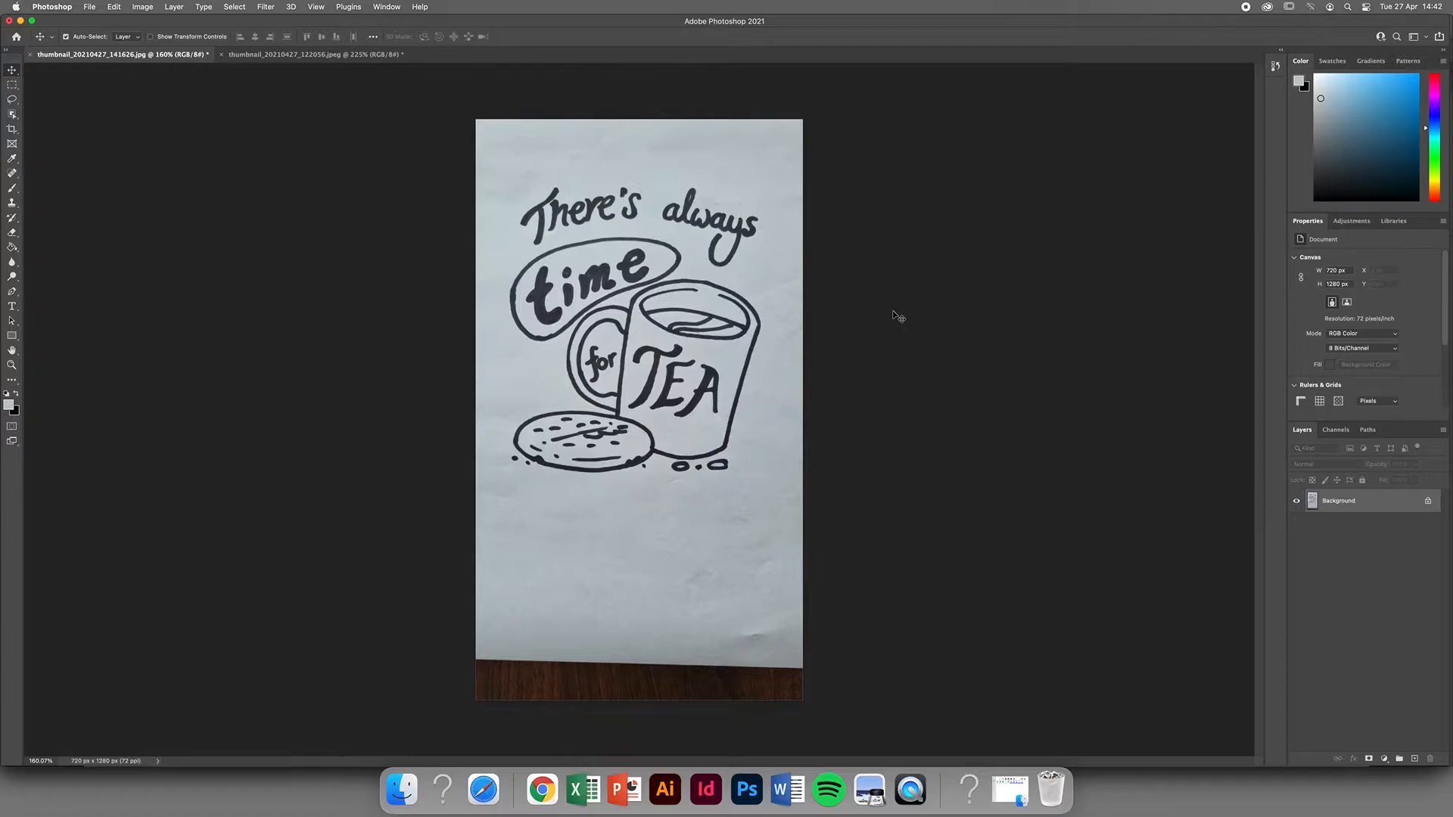
pyautogui.click(665, 787)
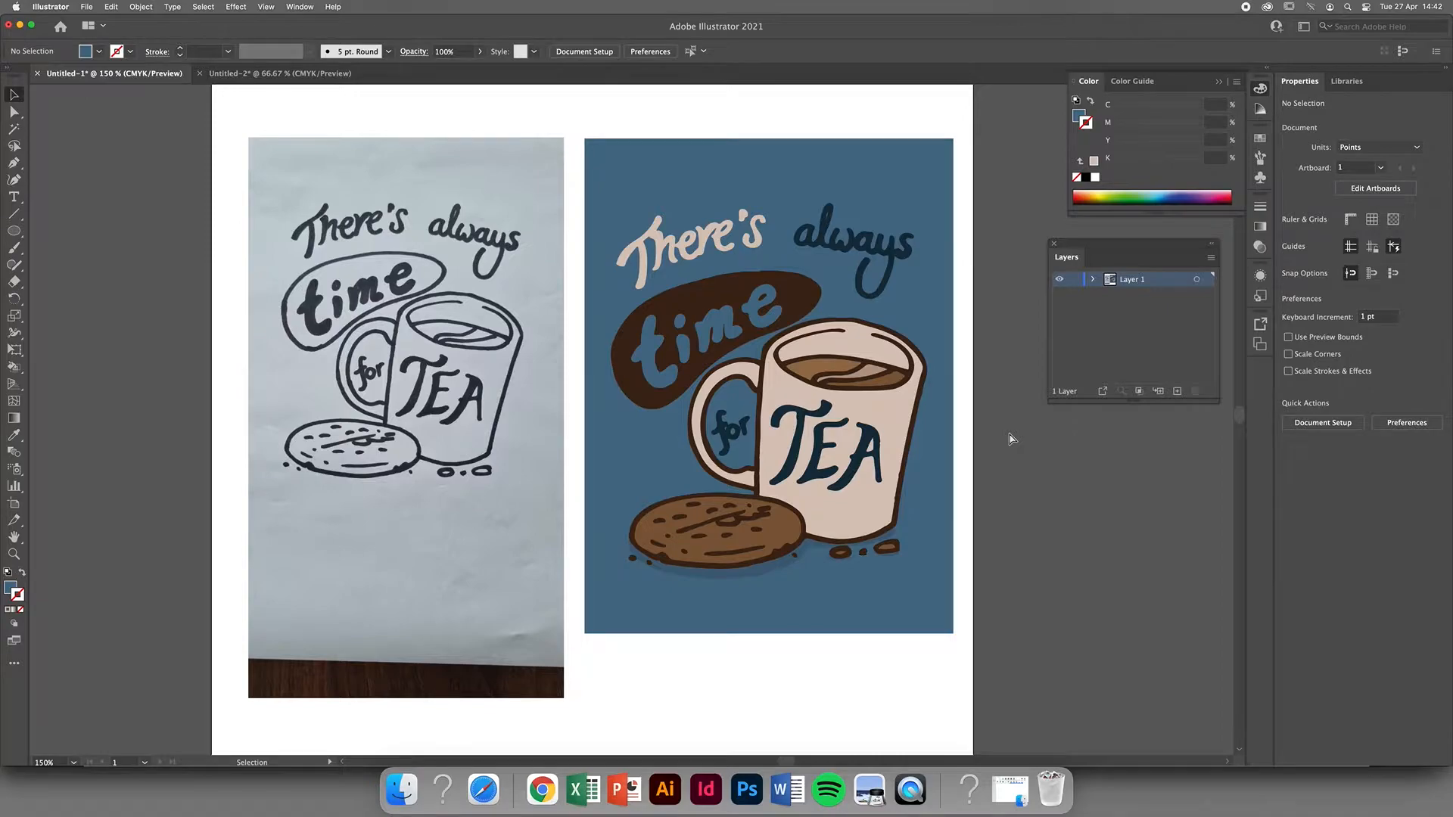
pyautogui.press('super+Tab')
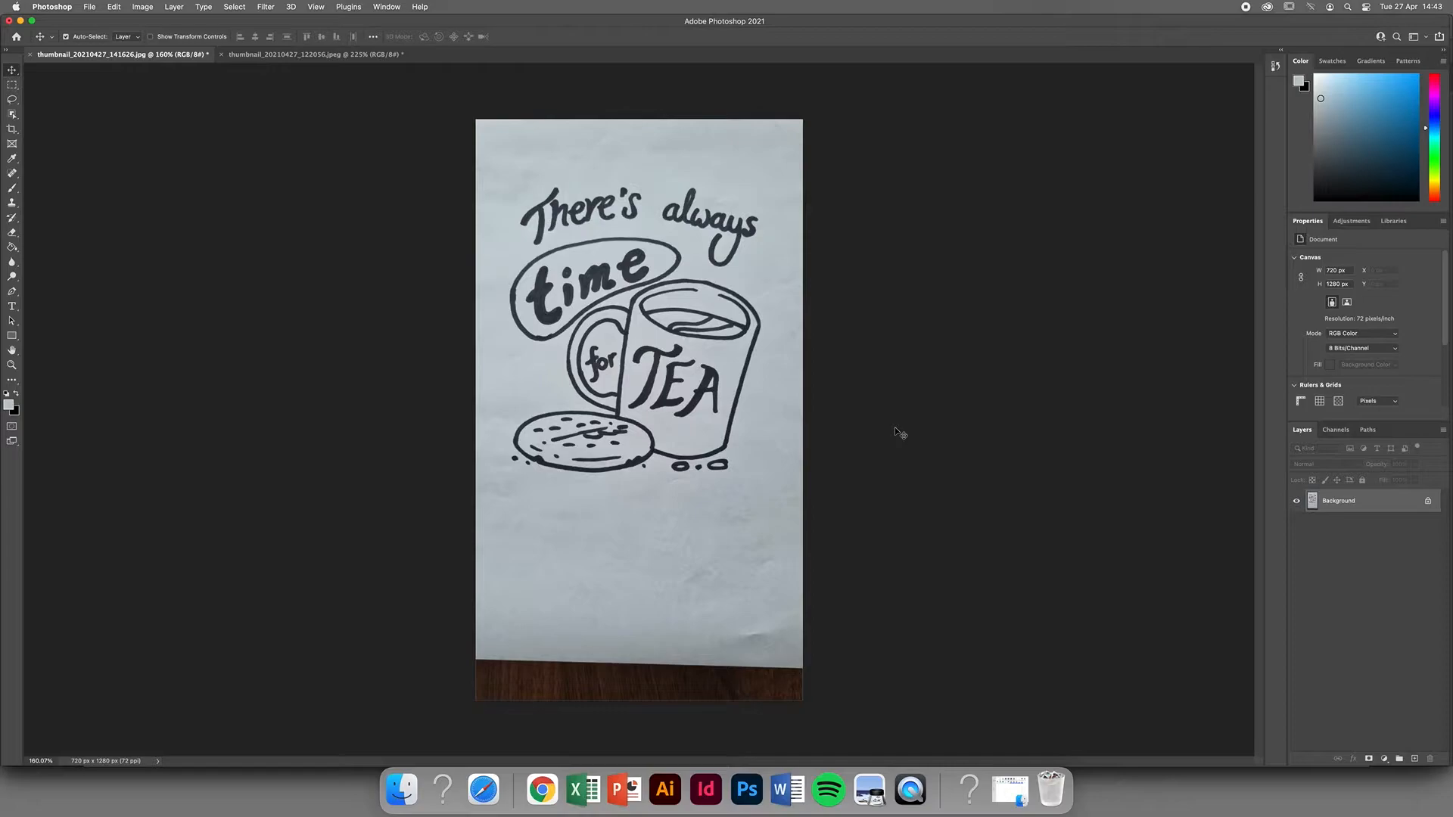
# Crop the photo closely around the lettering and mug drawing, to about 643 × 752 px.
pyautogui.press('c')
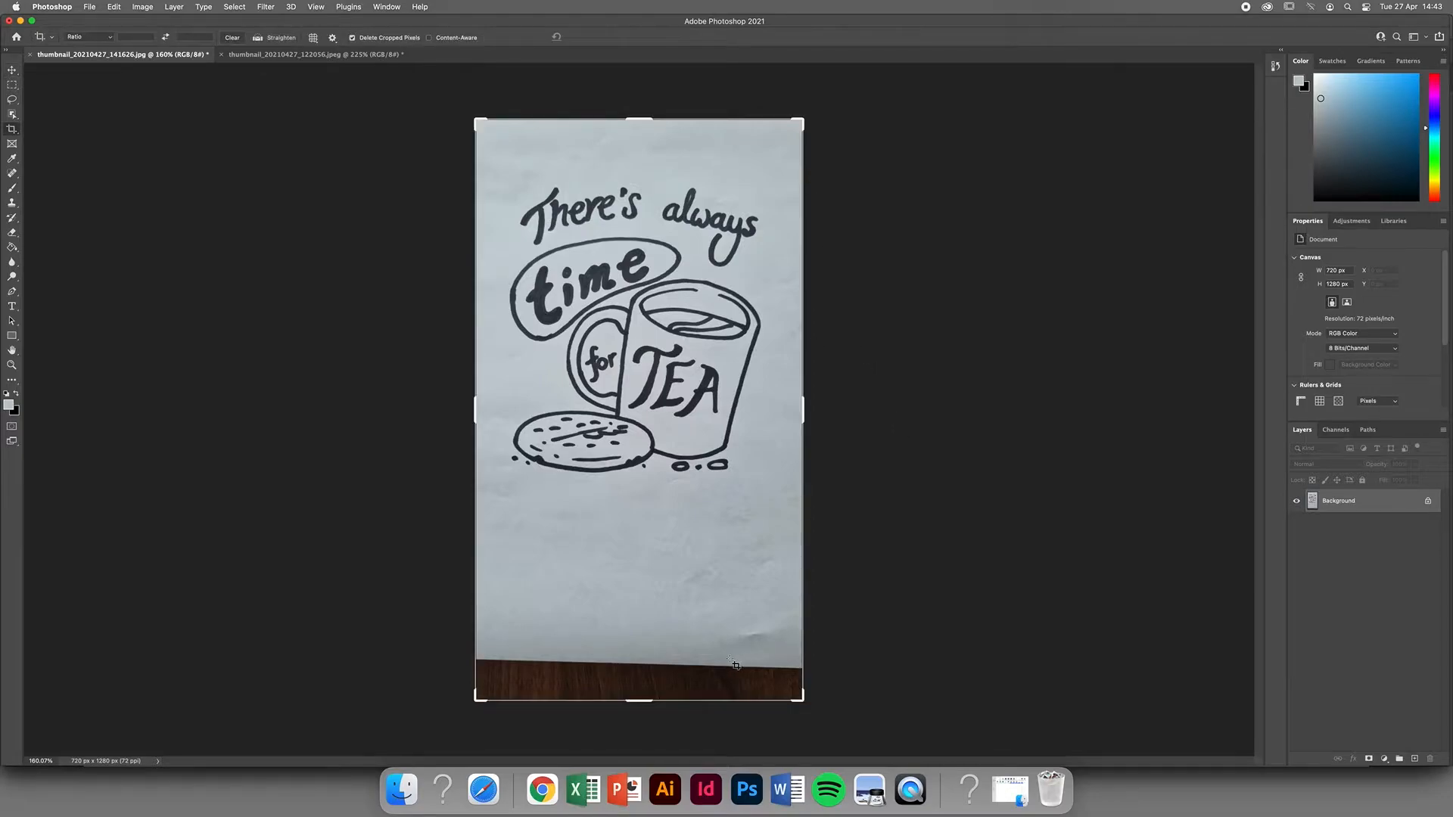
pyautogui.moveTo(639, 700); pyautogui.dragTo(639, 593)
pyautogui.moveTo(643, 200); pyautogui.dragTo(642, 236)
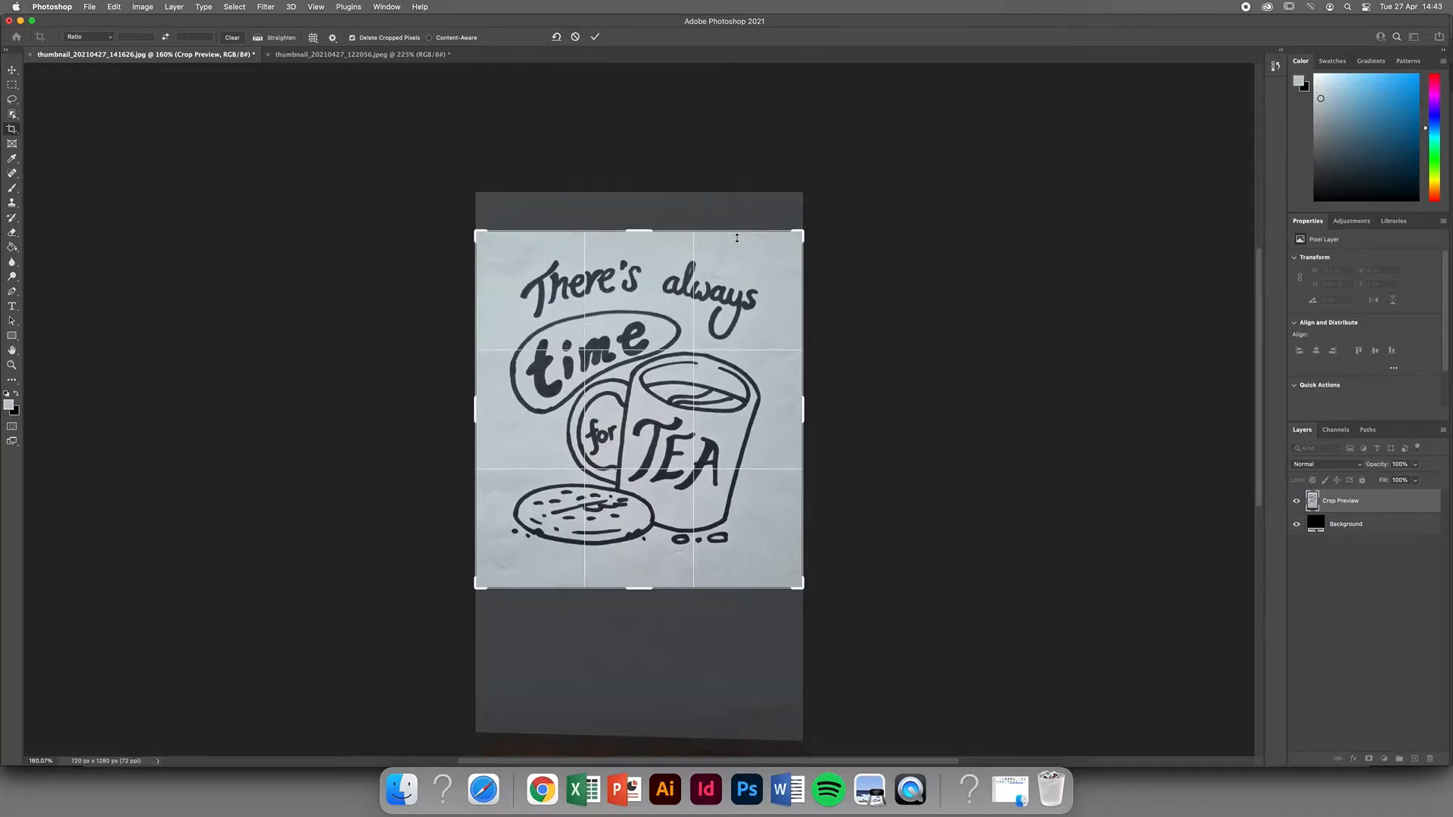
pyautogui.moveTo(825, 230); pyautogui.dragTo(786, 242)
pyautogui.moveTo(490, 581); pyautogui.dragTo(493, 580)
pyautogui.click(597, 37)
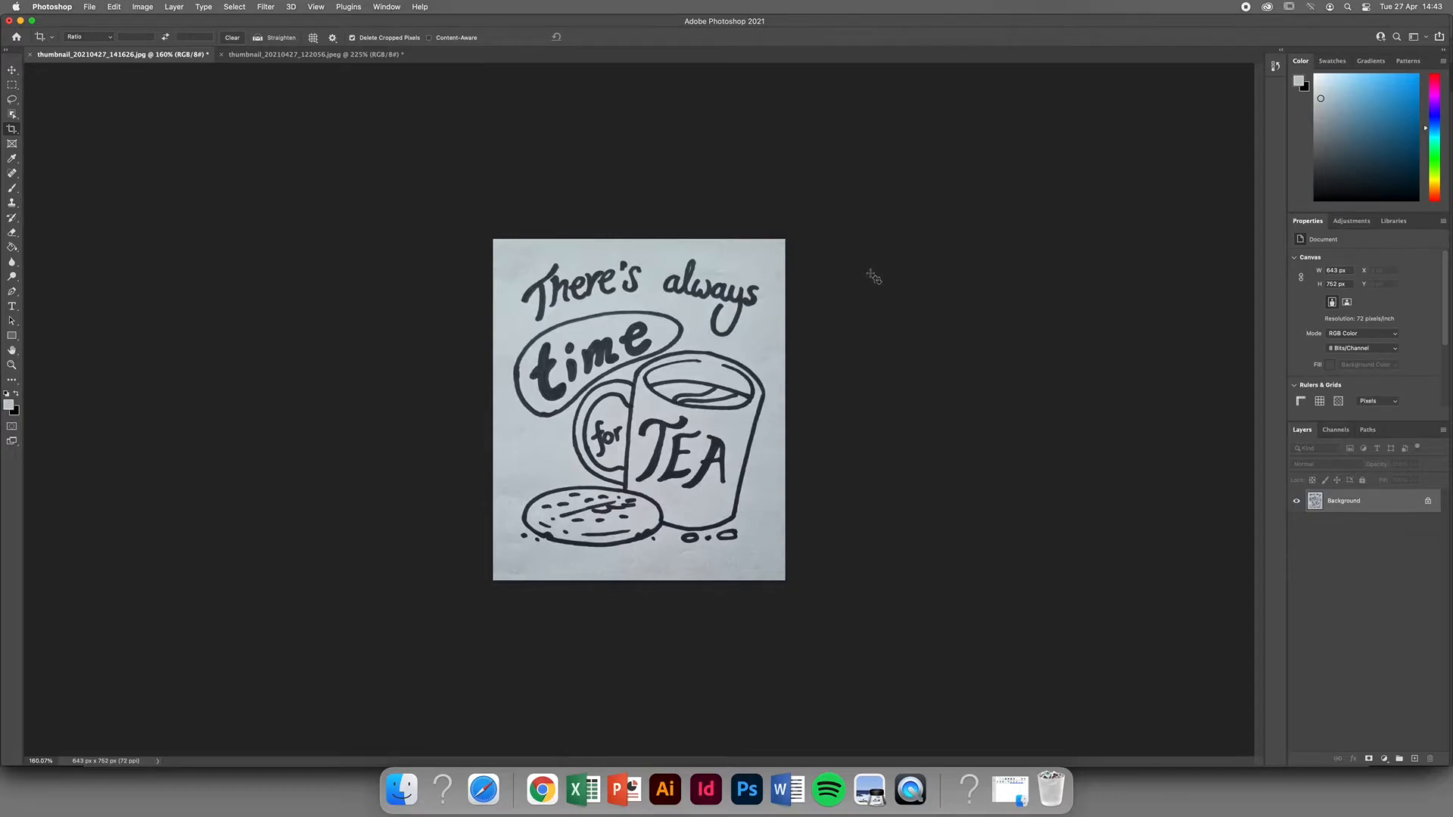
# Start a Levels adjustment on the photo and set its black point by sampling the dark lettering of "time".
pyautogui.click(141, 8)
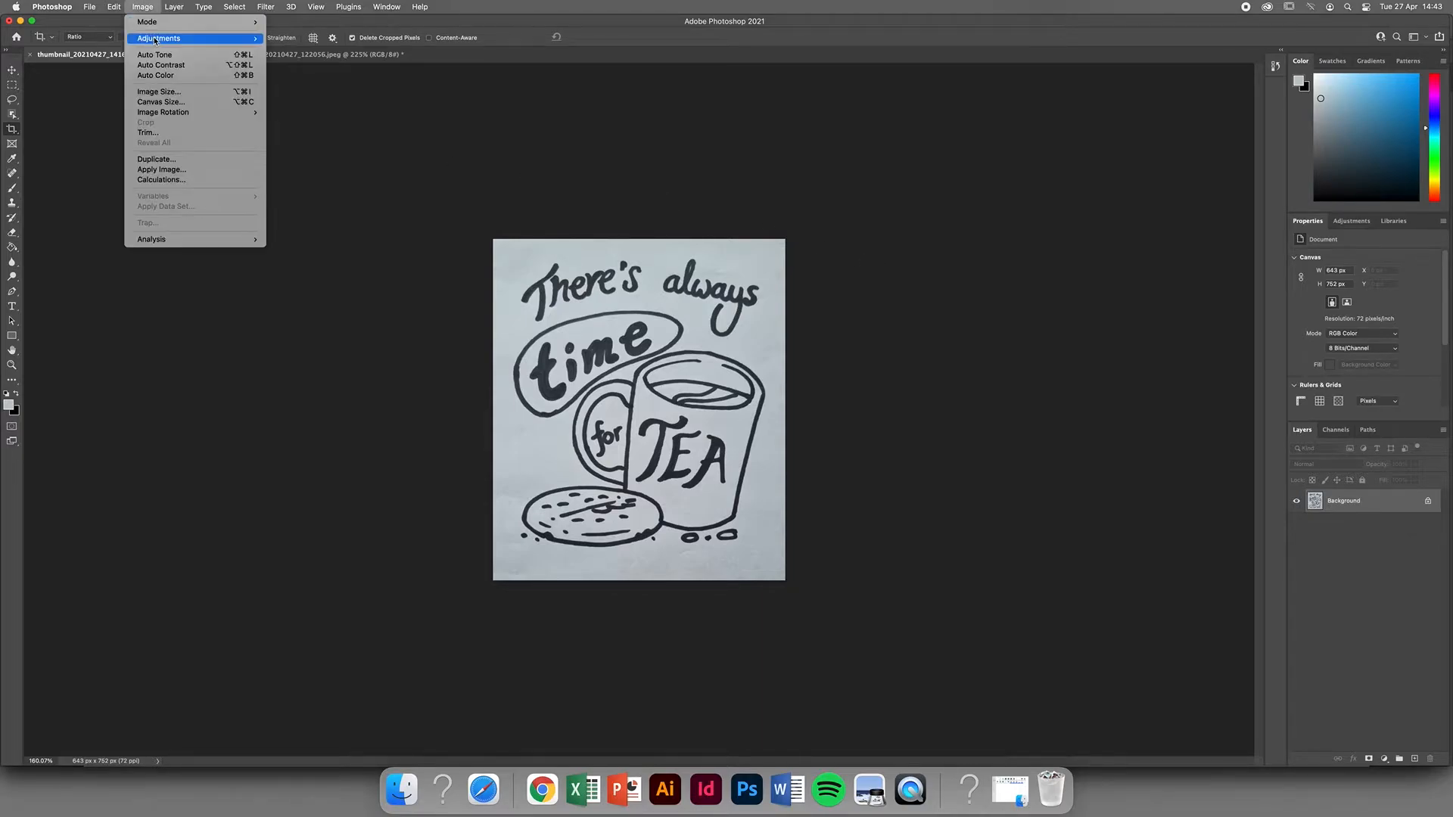
pyautogui.moveTo(155, 39)
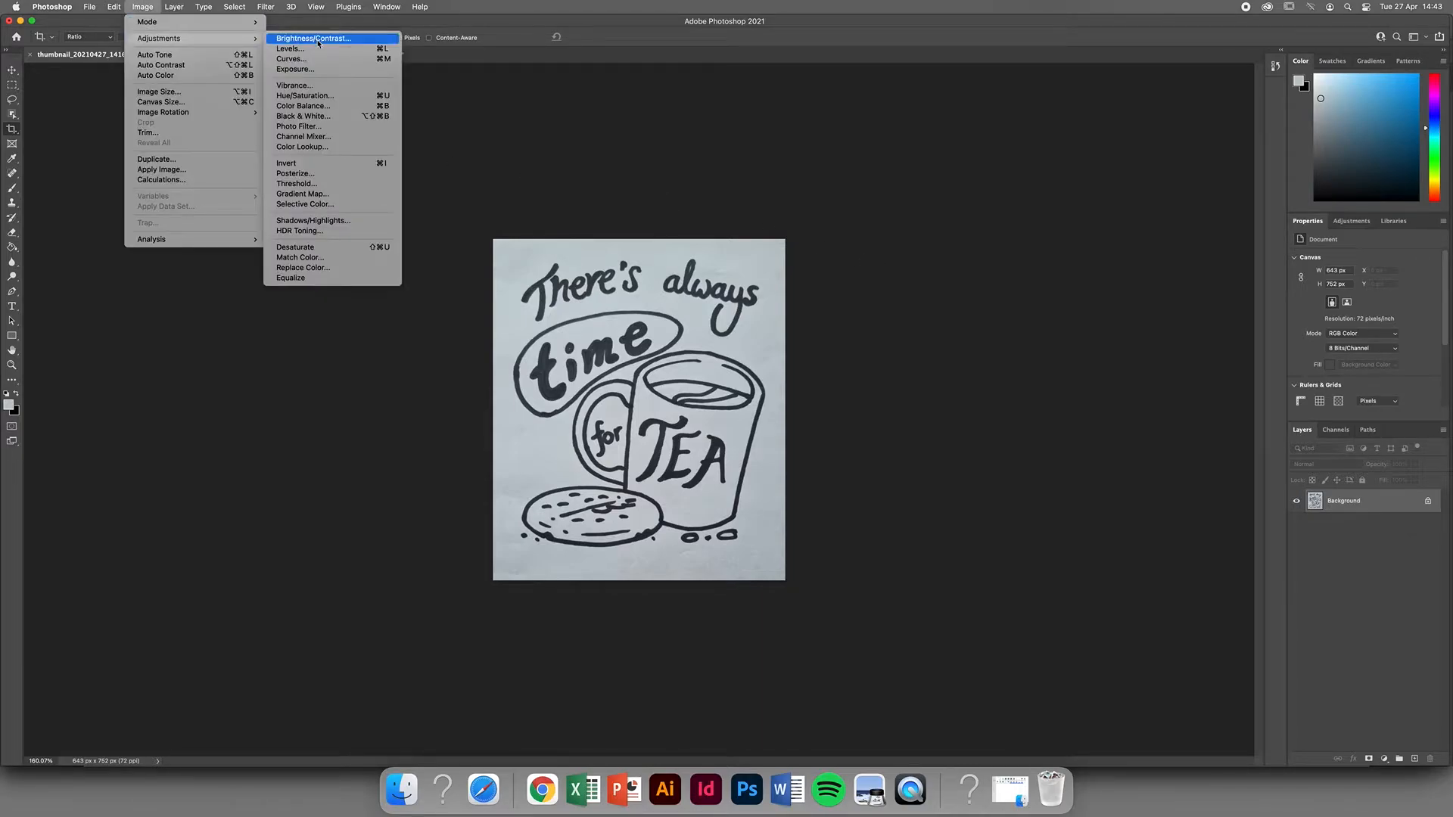
pyautogui.click(379, 49)
pyautogui.moveTo(961, 155); pyautogui.dragTo(886, 205)
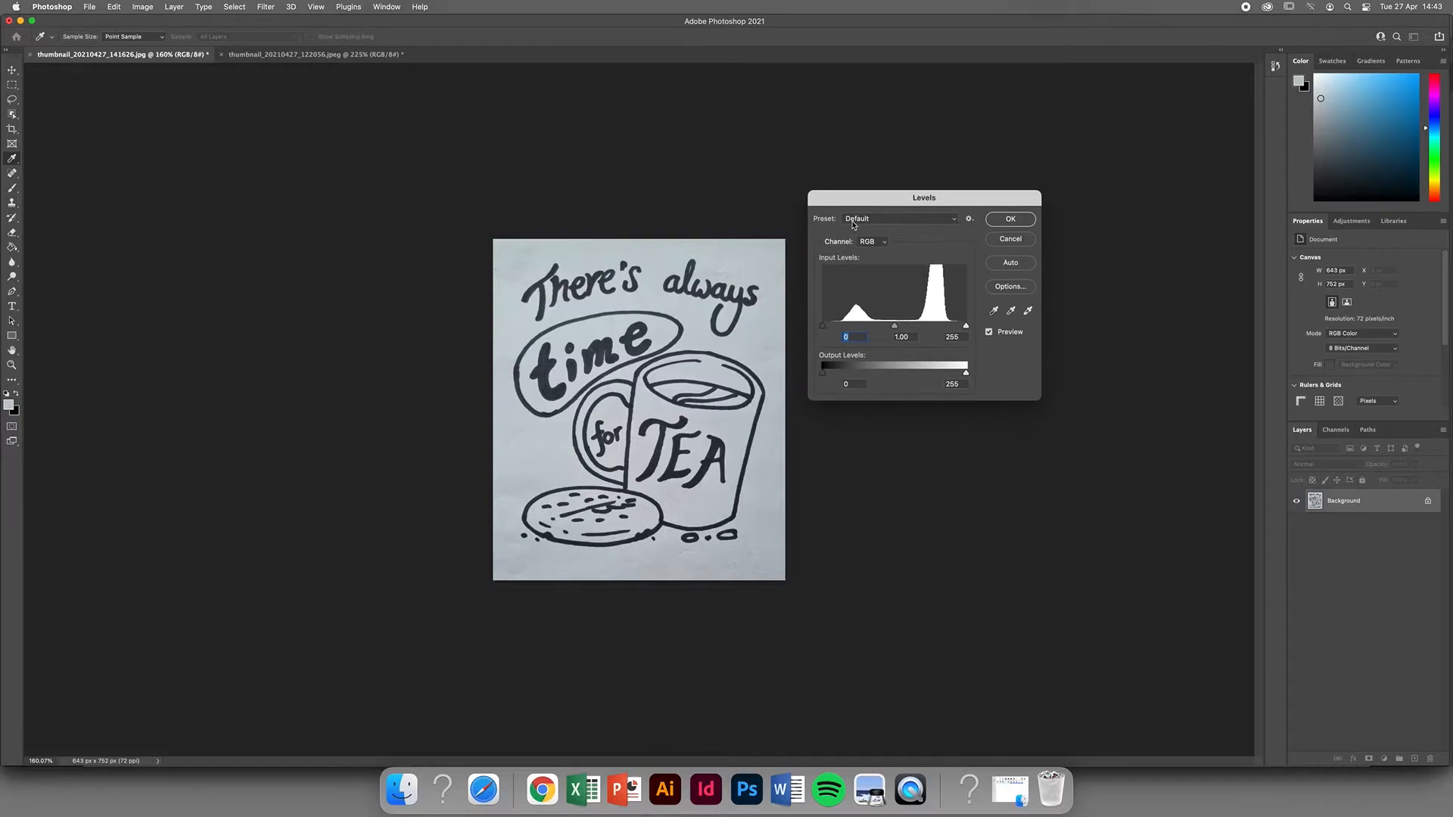
pyautogui.click(994, 312)
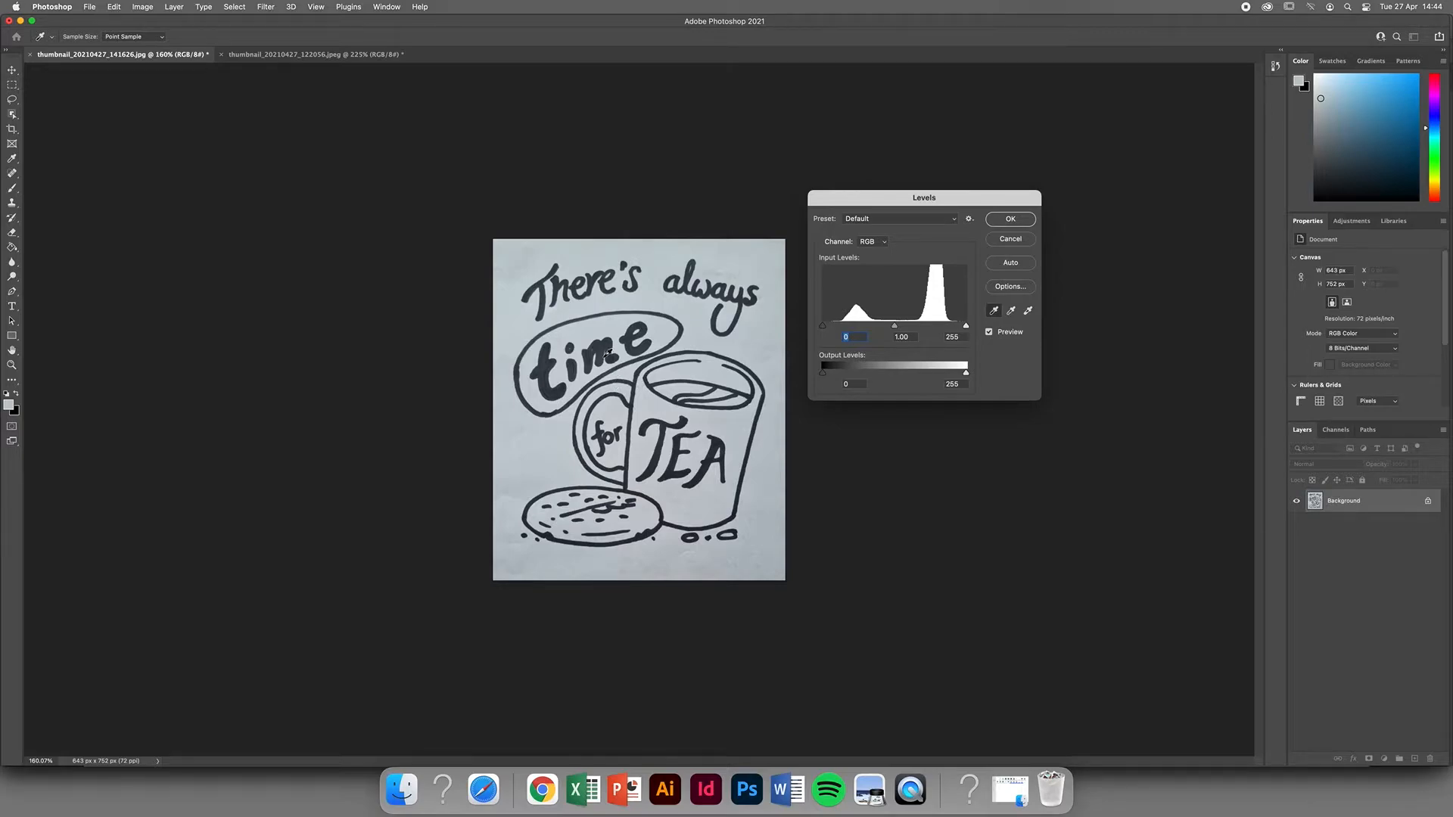
pyautogui.click(650, 339)
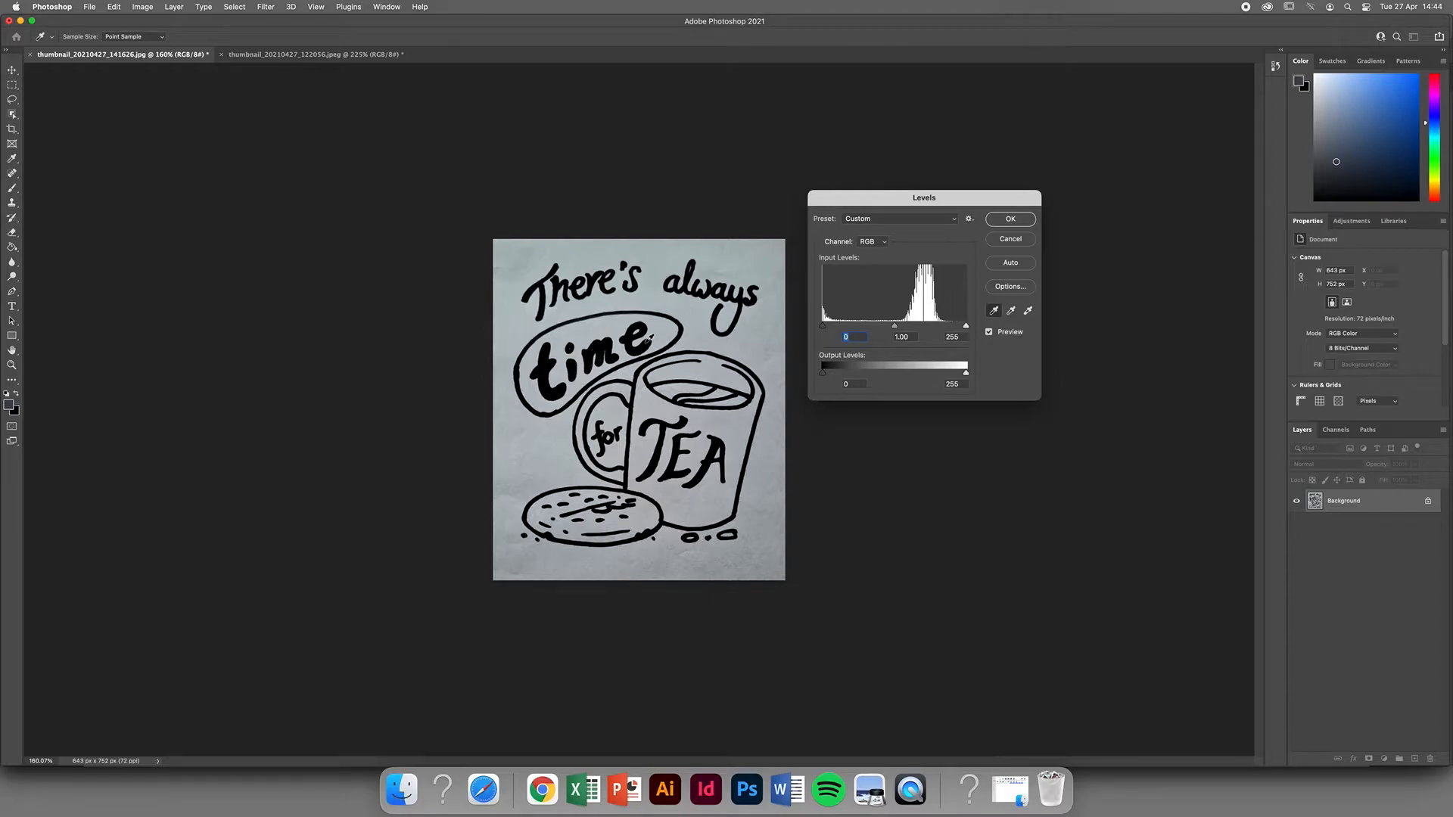
# Set the Levels white point from the paper near the drawing's lower-right corner, set midtones to 0.57 and apply the adjustment.
pyautogui.click(1028, 312)
pyautogui.click(774, 560)
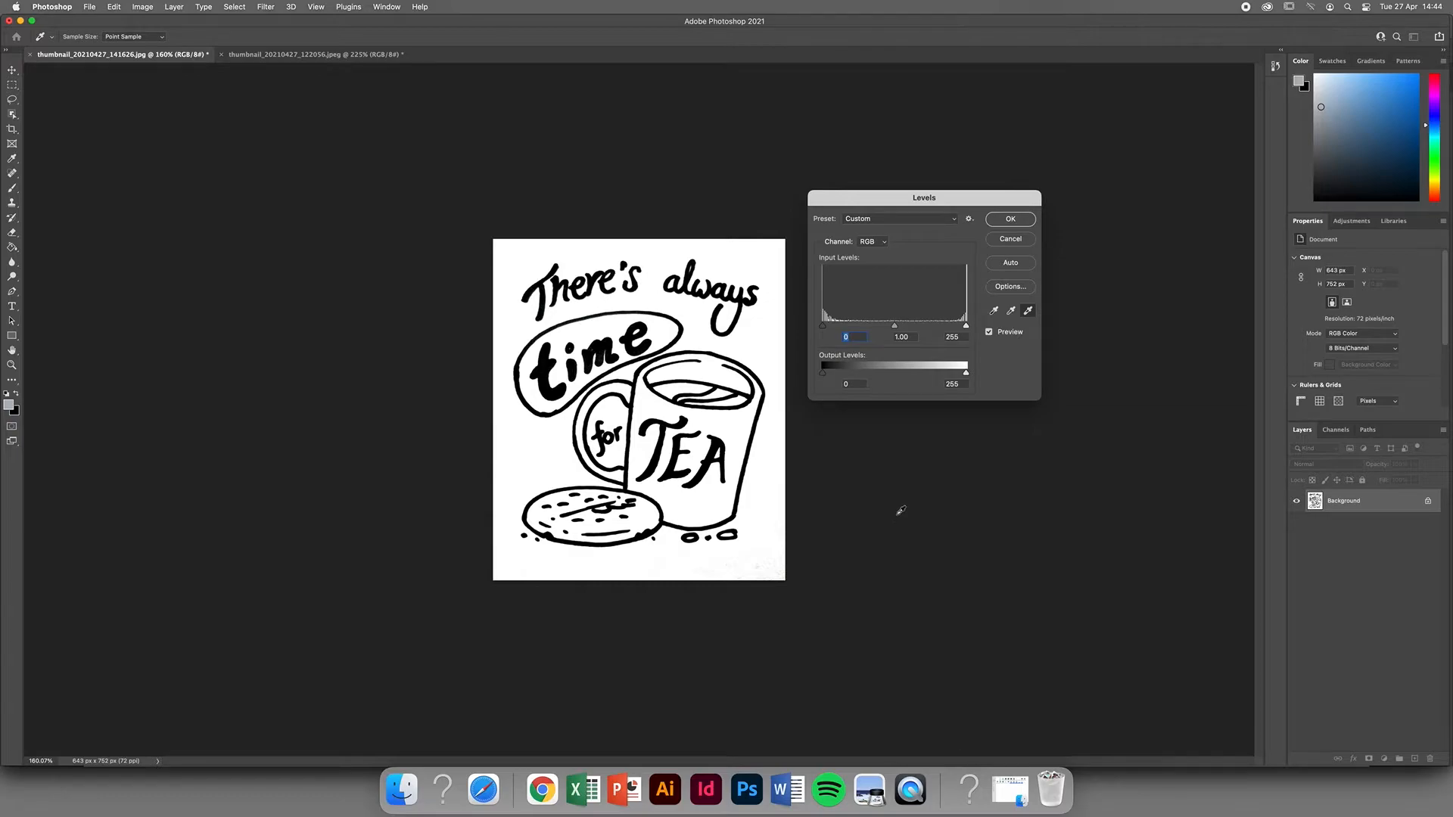
pyautogui.moveTo(895, 326)
pyautogui.mouseDown()
pyautogui.moveTo(930, 327)
pyautogui.moveTo(880, 329)
pyautogui.moveTo(919, 333)
pyautogui.mouseUp()
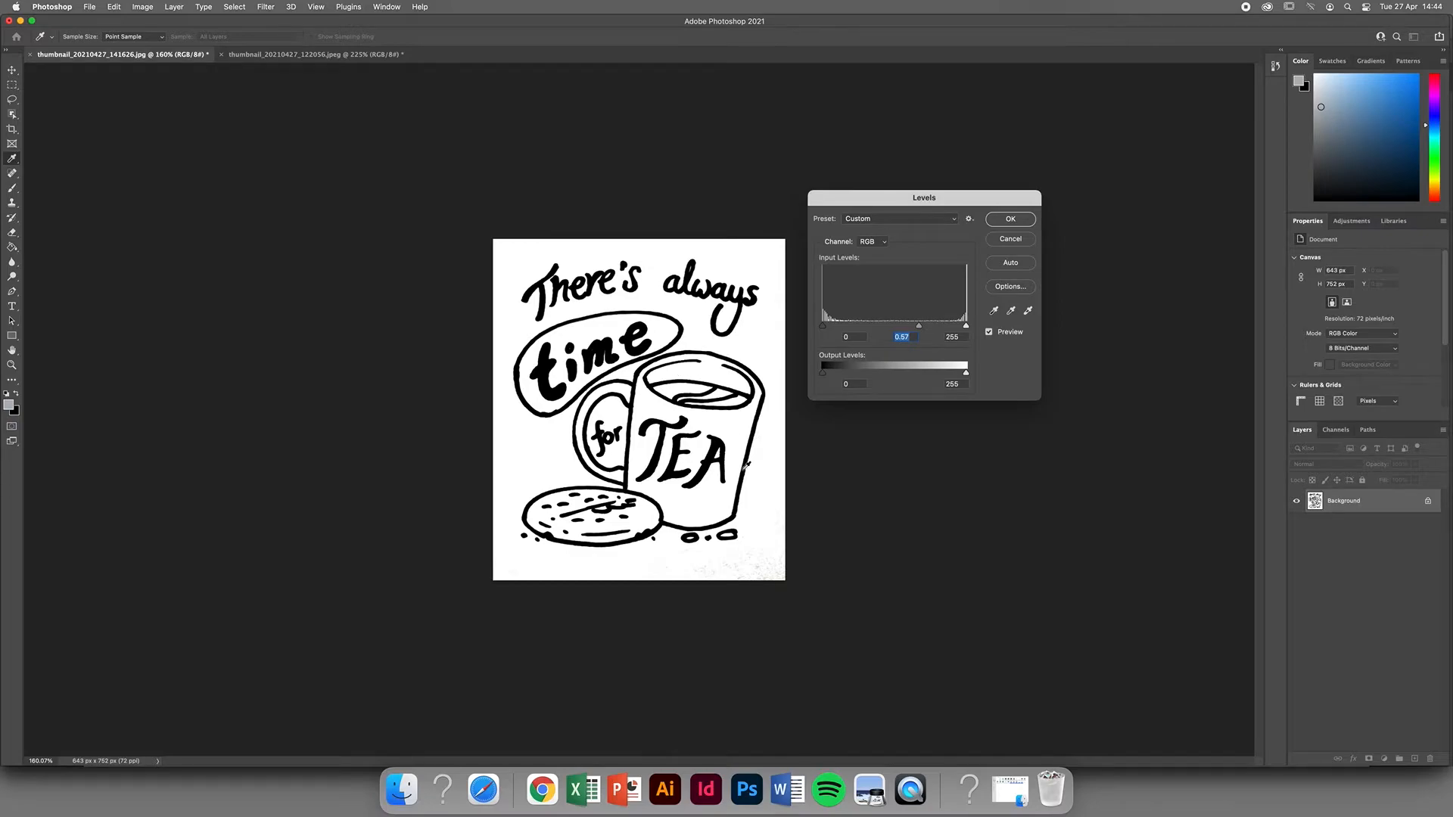
pyautogui.click(1011, 224)
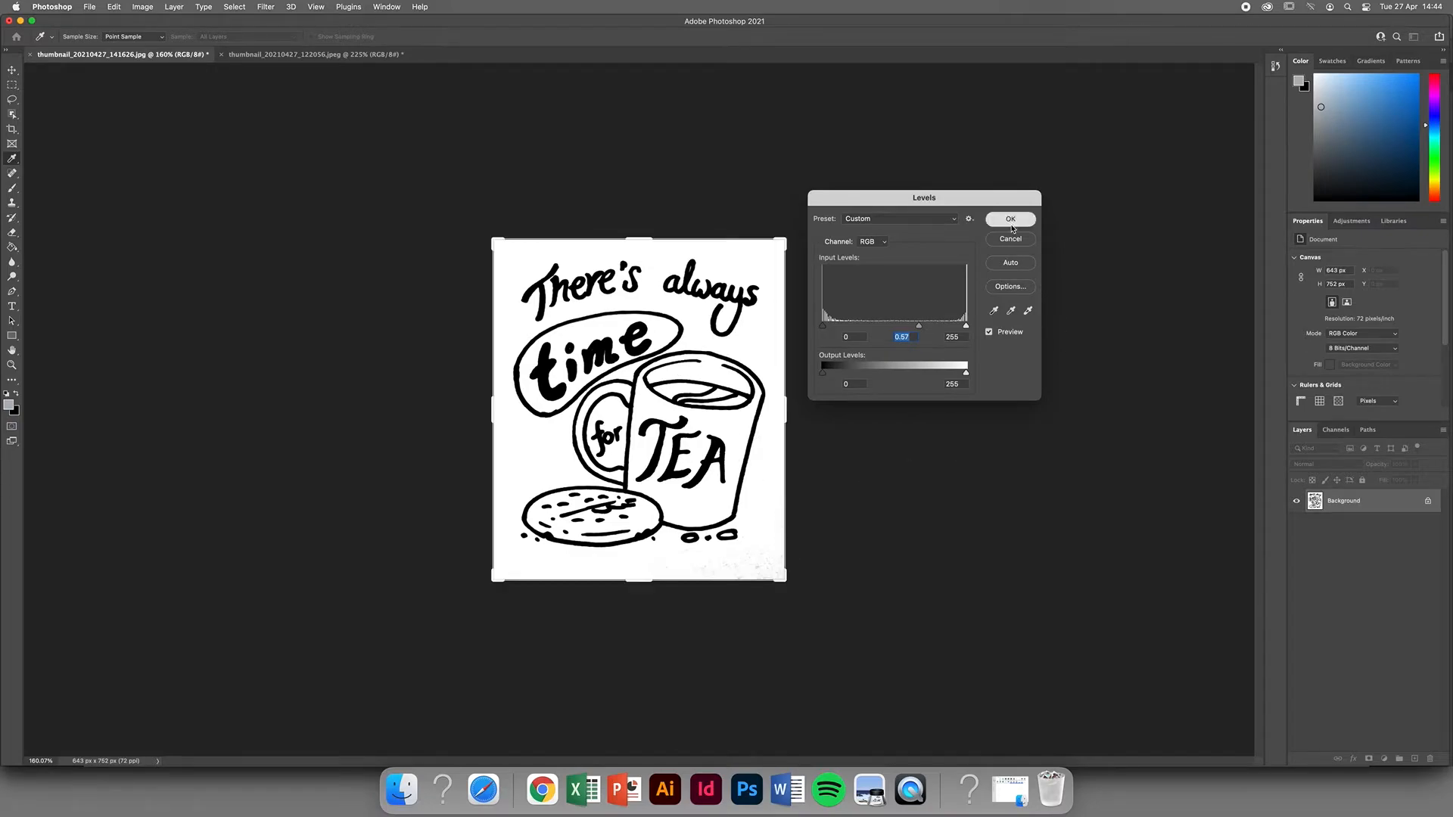
# Copy the whole cleaned-up image and paste it into the Untitled-2 document in Illustrator.
pyautogui.click(236, 8)
pyautogui.click(234, 22)
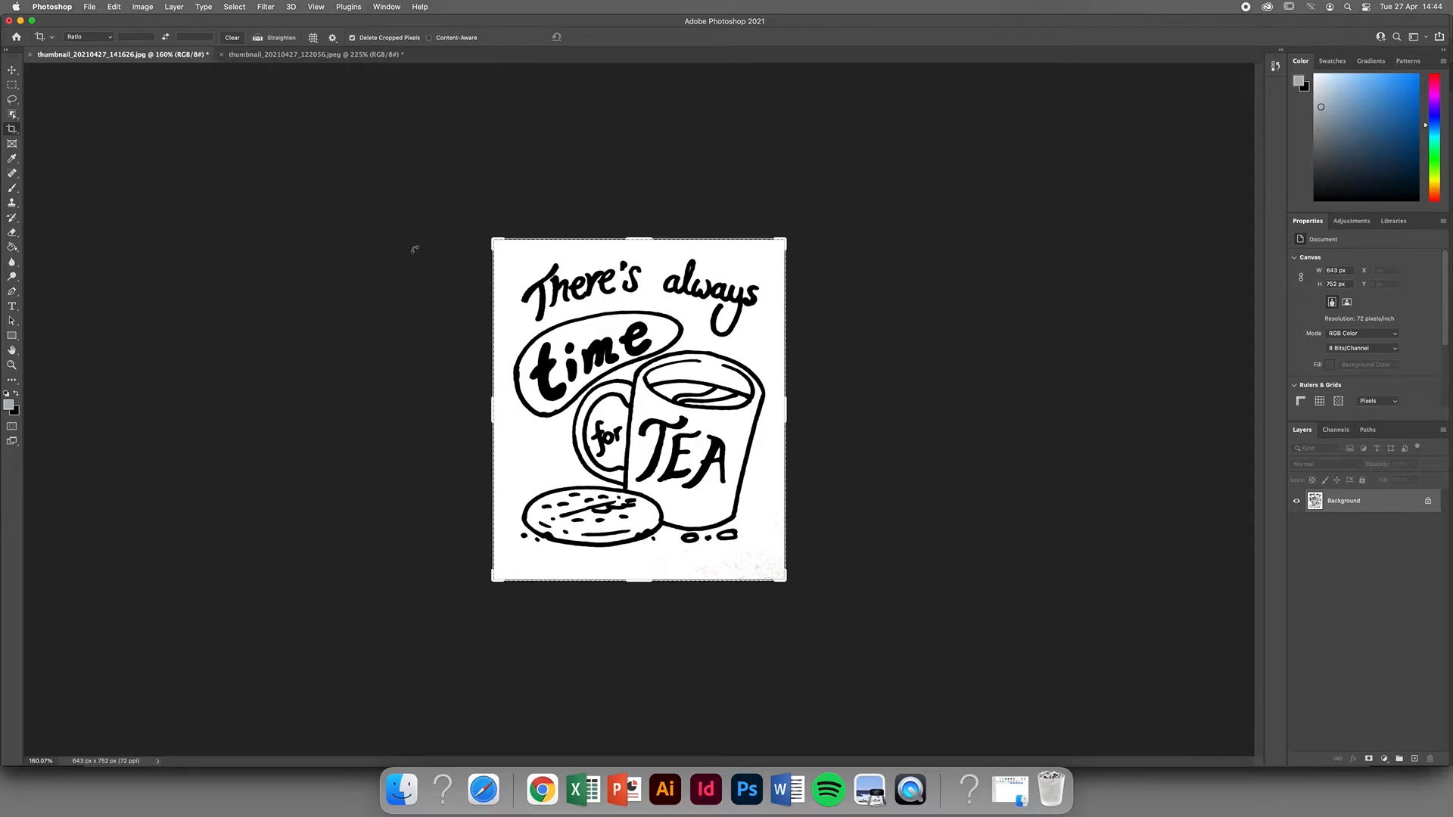
pyautogui.press('super+Tab')
pyautogui.click(280, 74)
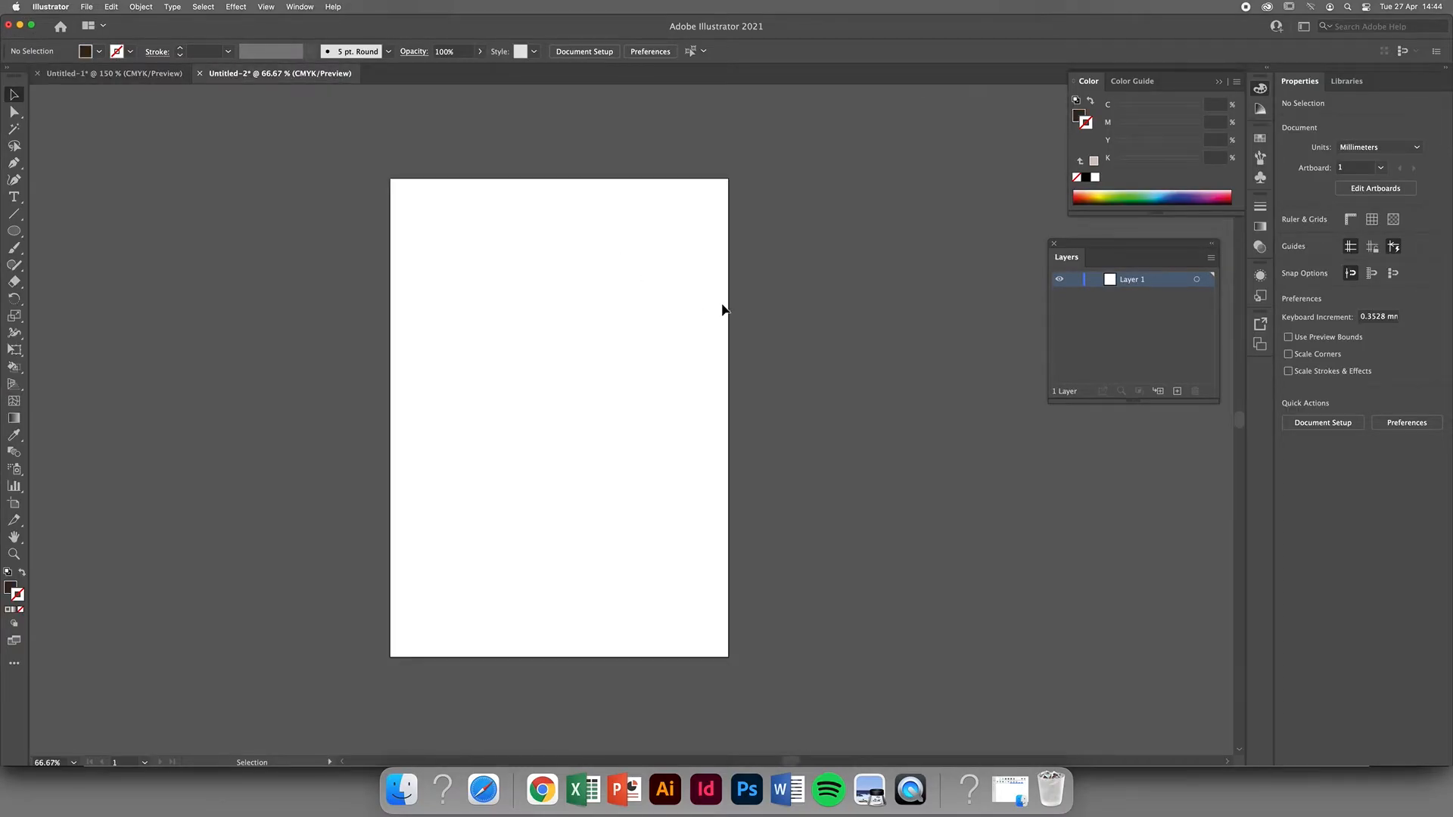
pyautogui.press('super+v')
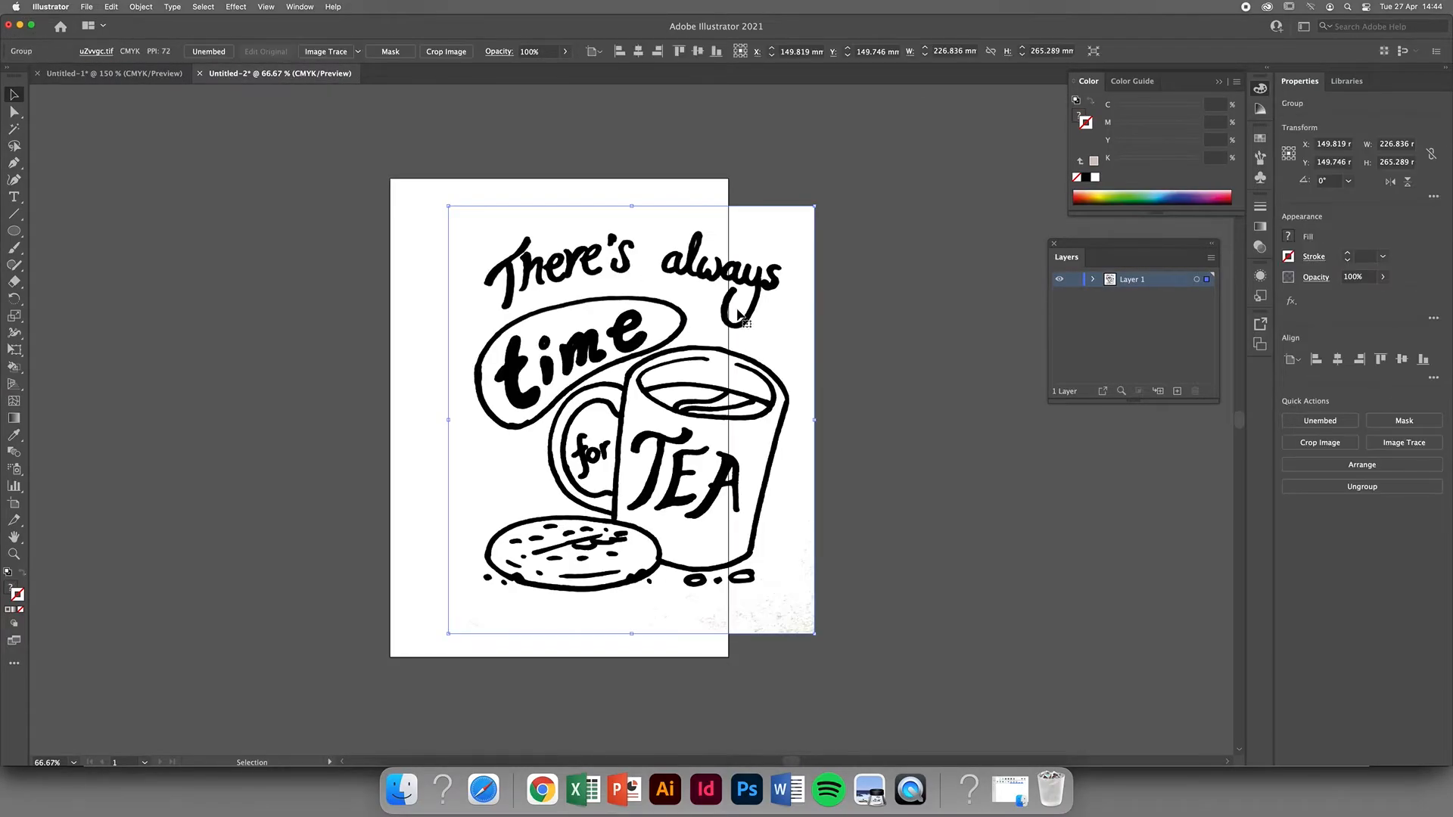
# Scale the pasted drawing down to about 152 × 178 mm and place it on the artboard.
pyautogui.moveTo(814, 205); pyautogui.dragTo(750, 277)
pyautogui.moveTo(647, 379); pyautogui.dragTo(579, 343)
pyautogui.scroll(-1, 592, 369)
pyautogui.scroll(2, 592, 369)
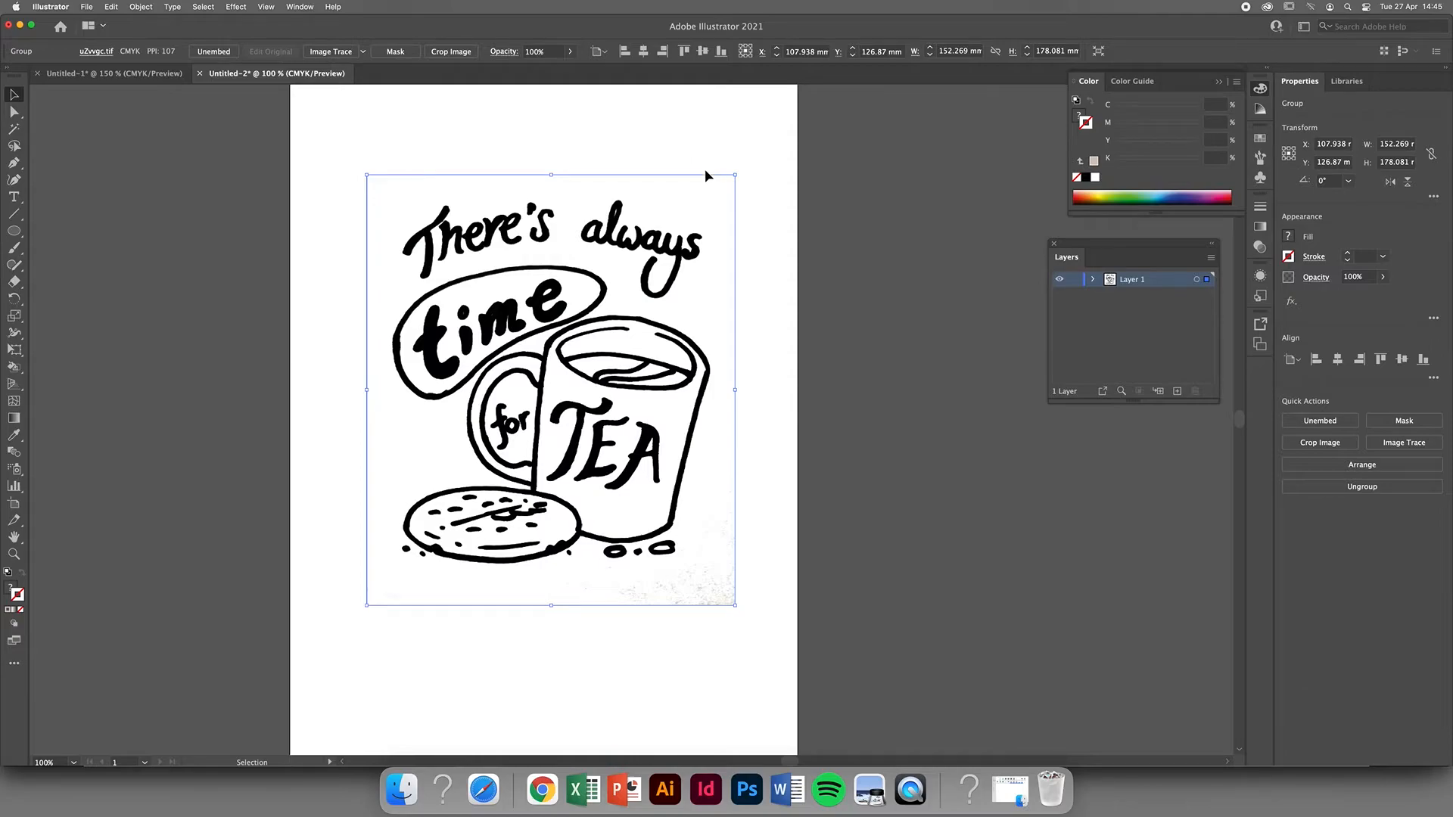
pyautogui.click(845, 196)
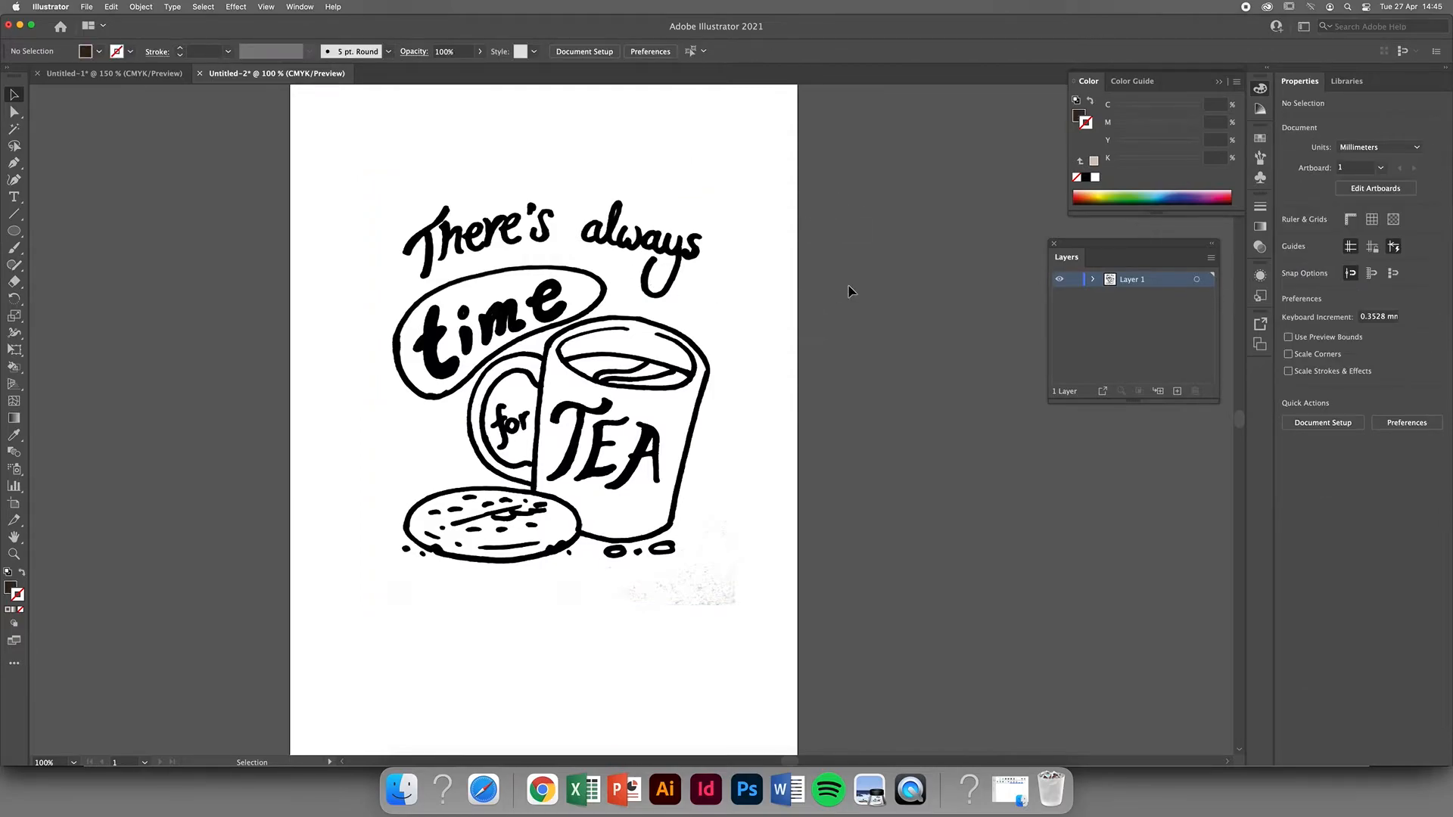
# Move the drawing off the artboard to its right side, at about X 302 mm, Y 96 mm.
pyautogui.moveTo(615, 288); pyautogui.dragTo(807, 288)
pyautogui.moveTo(802, 433); pyautogui.dragTo(843, 443)
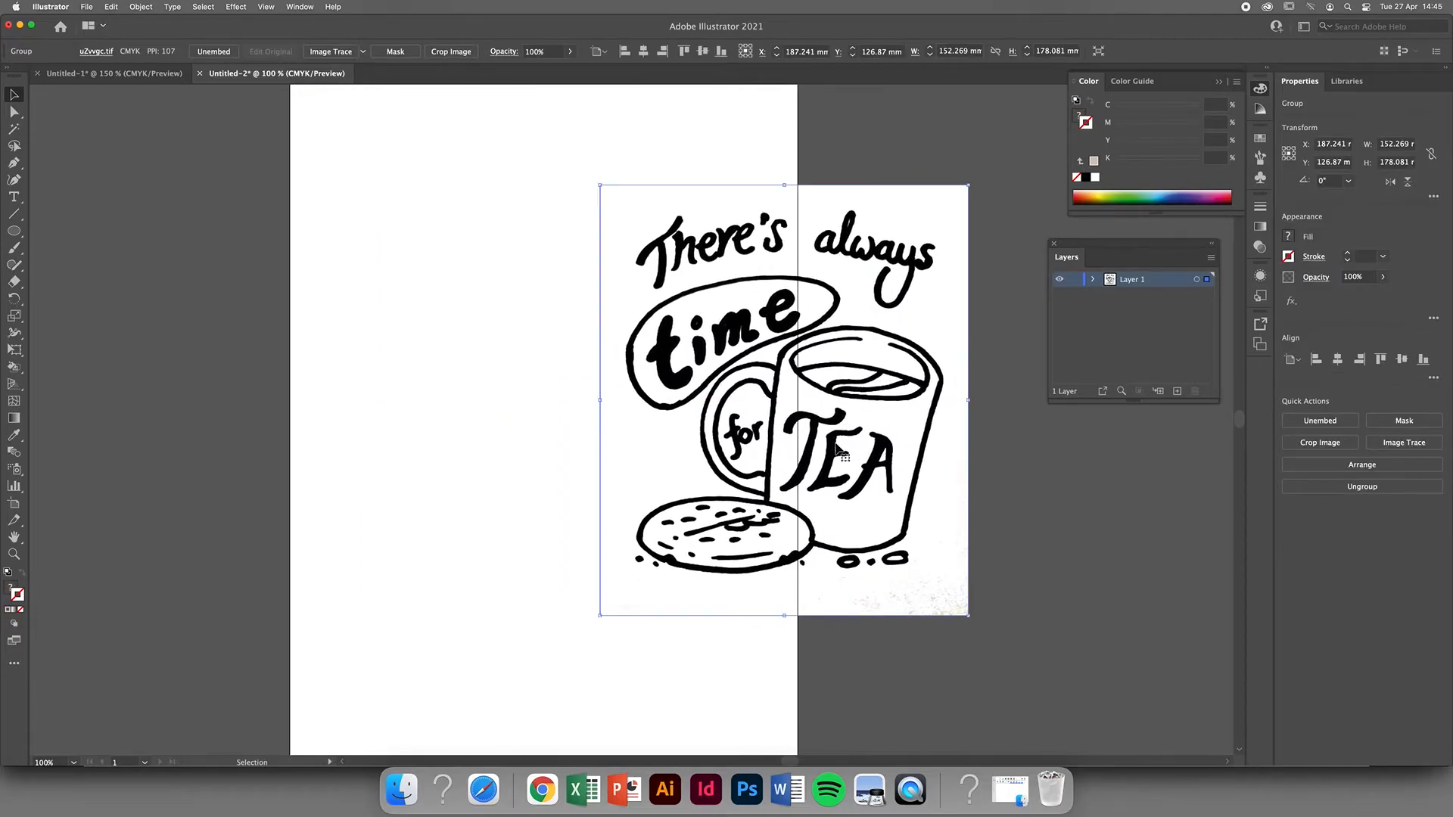
pyautogui.moveTo(825, 376); pyautogui.dragTo(871, 347)
pyautogui.moveTo(876, 452); pyautogui.dragTo(573, 475)
pyautogui.moveTo(538, 411); pyautogui.dragTo(730, 357)
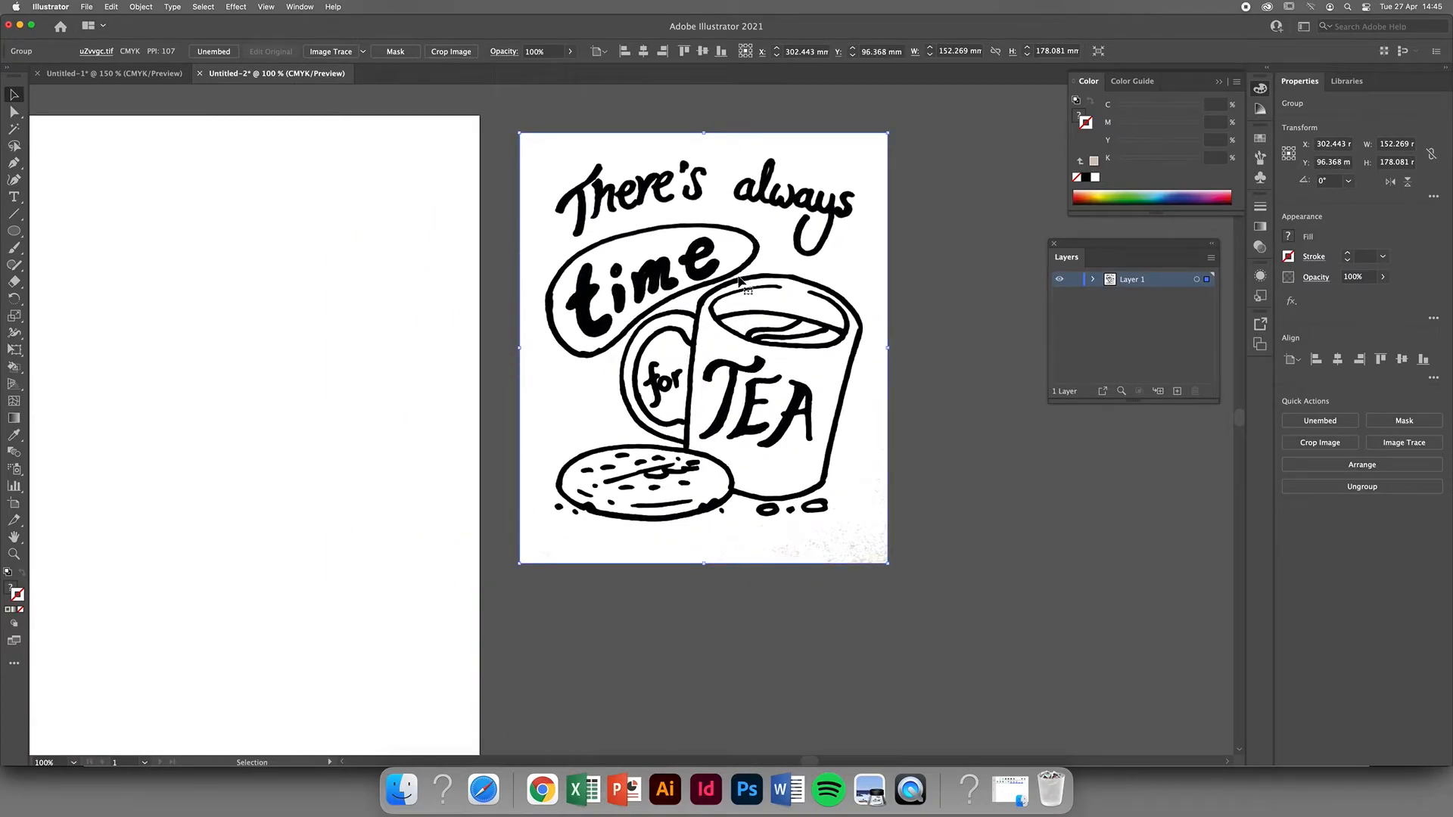
pyautogui.moveTo(944, 253); pyautogui.dragTo(907, 257)
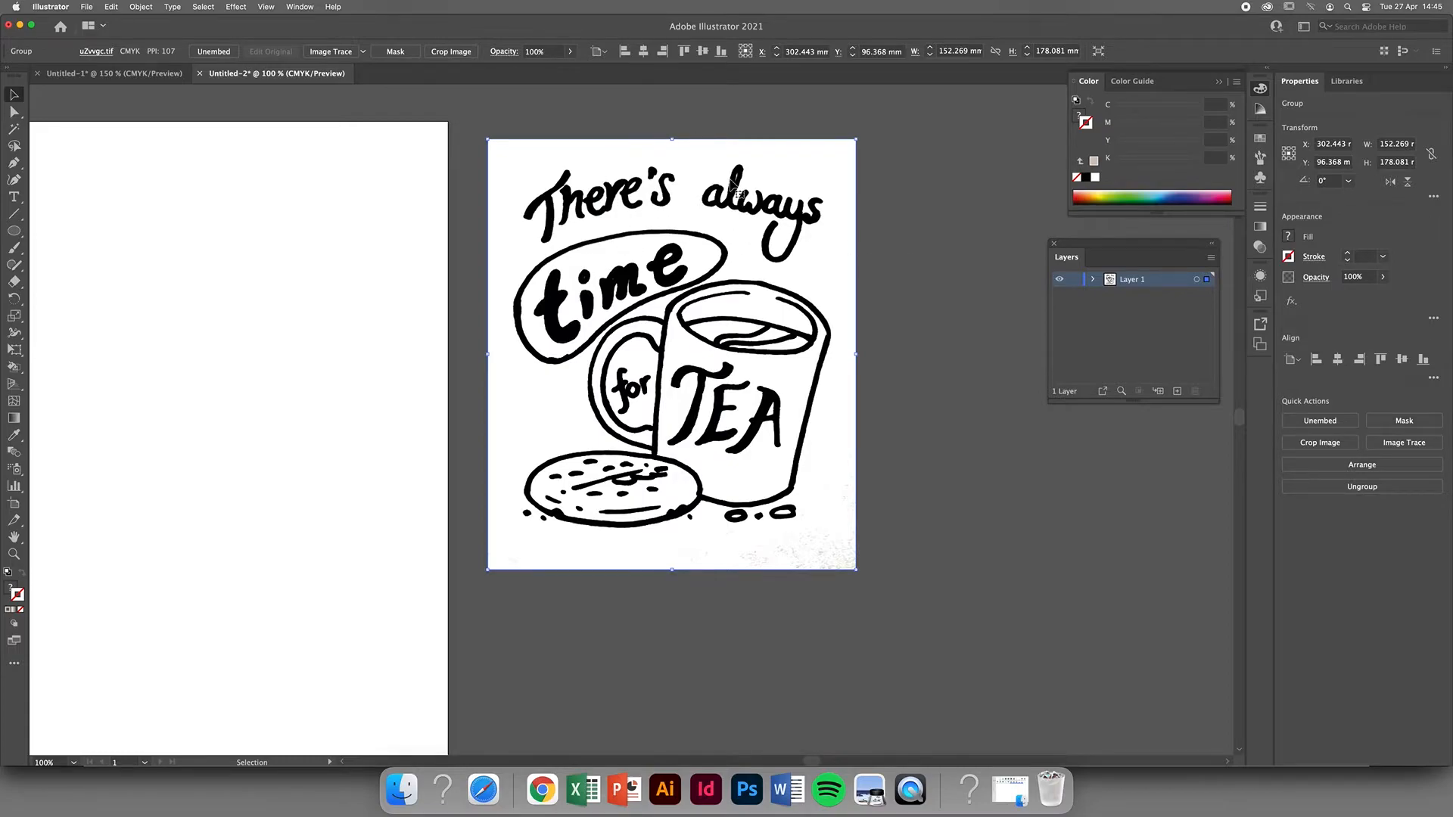
pyautogui.click(908, 229)
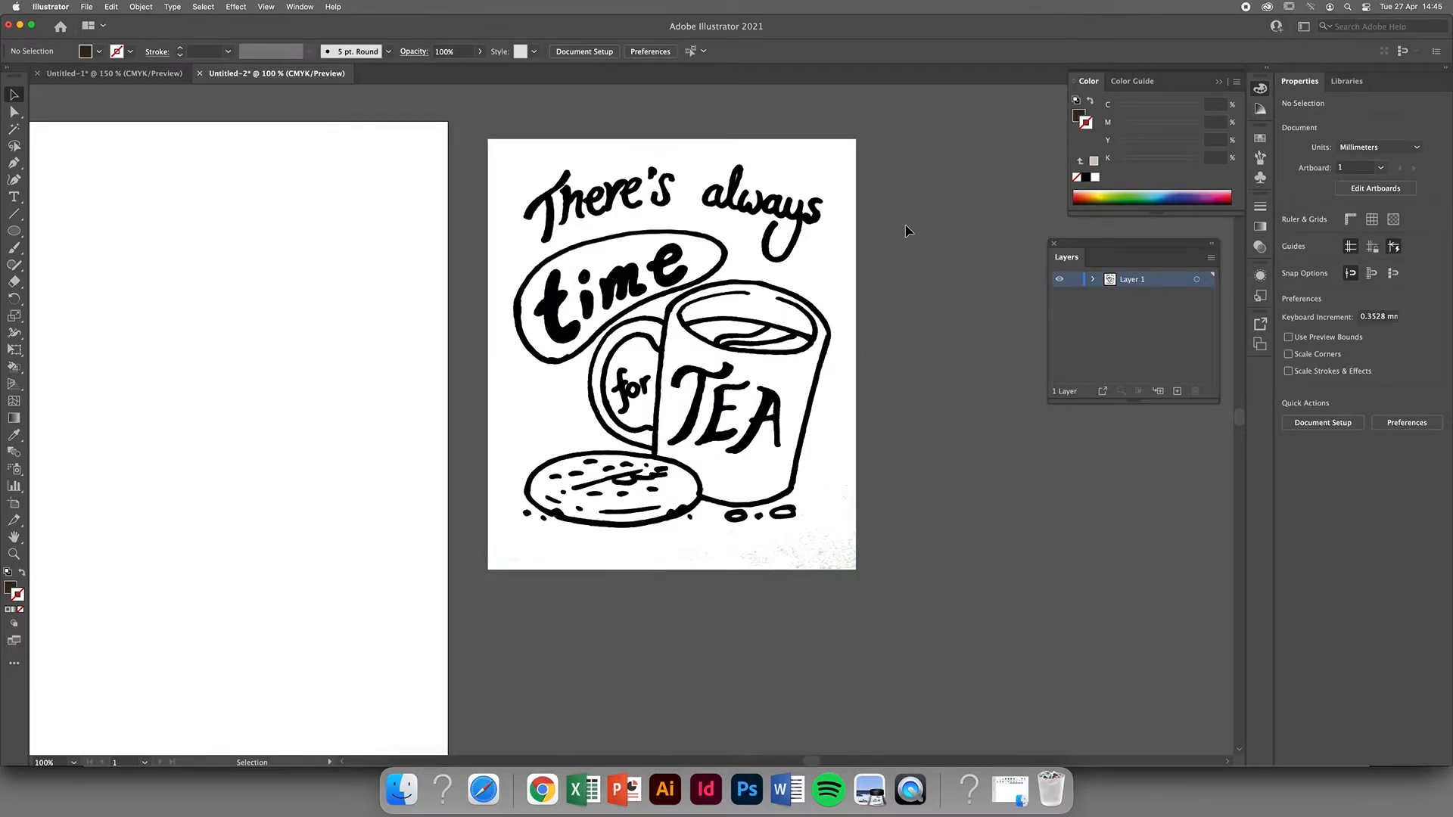
# Image Trace the pasted drawing with the 3 Colors preset.
pyautogui.click(790, 173)
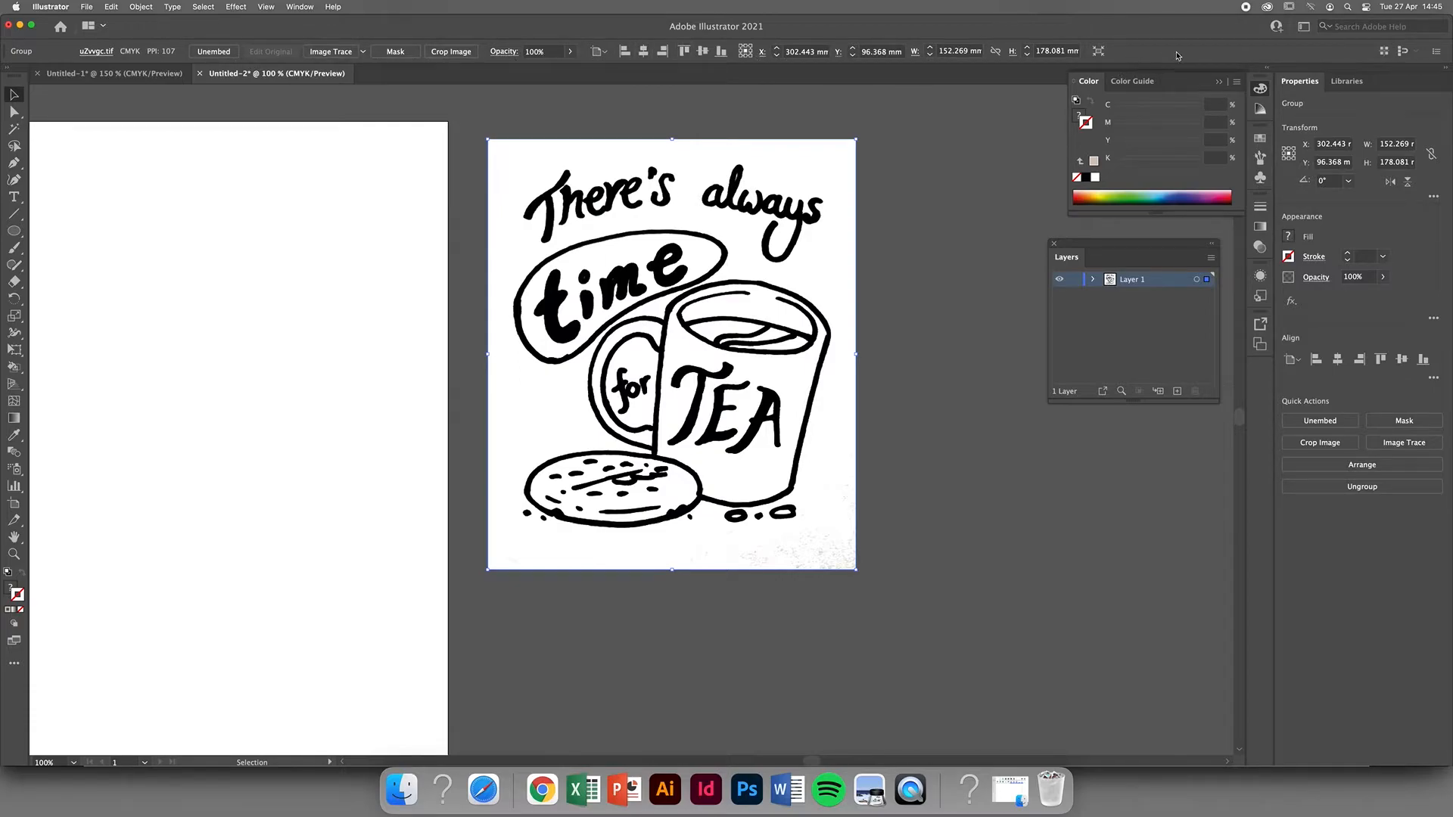
pyautogui.click(1304, 28)
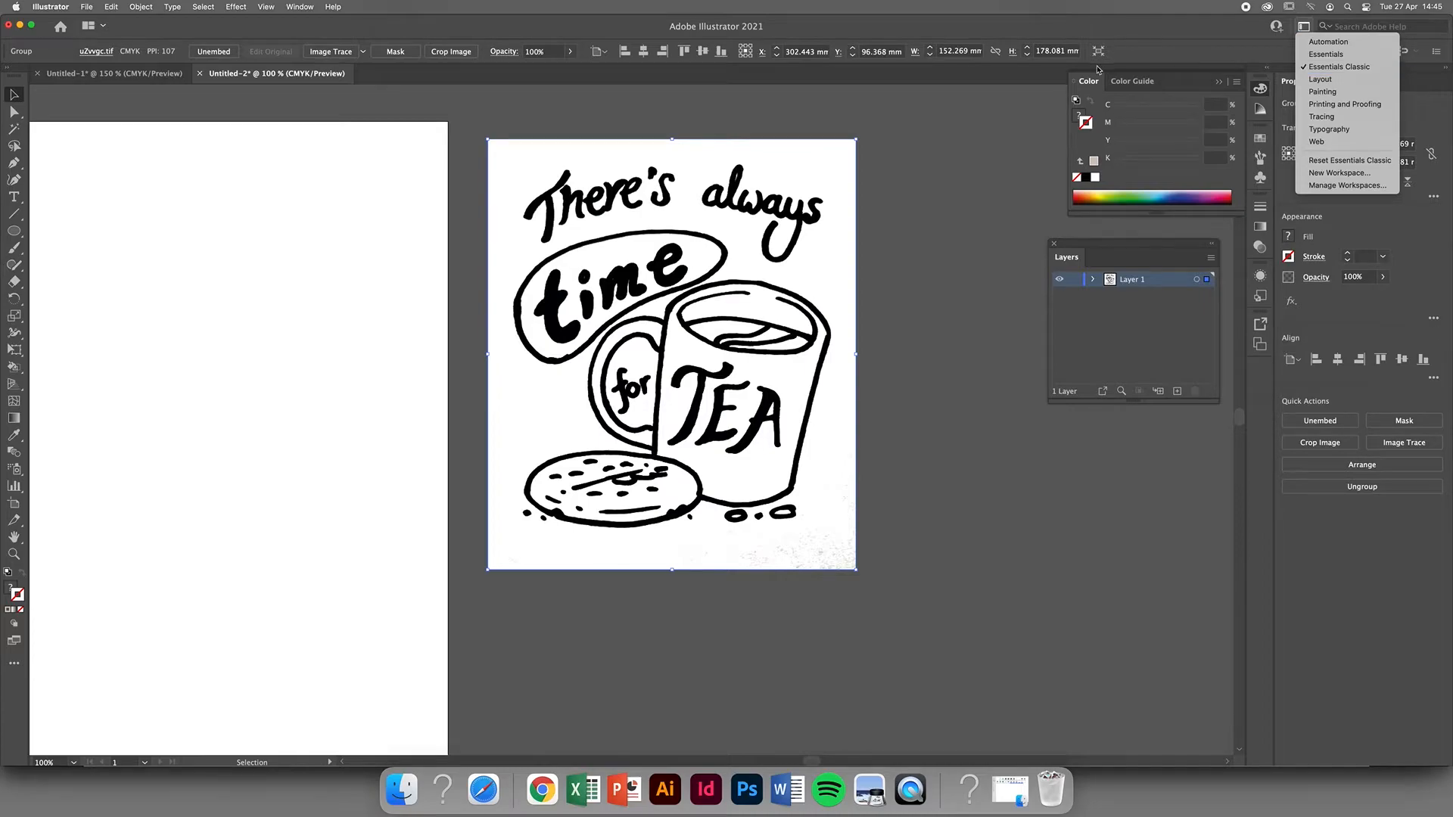
pyautogui.click(484, 78)
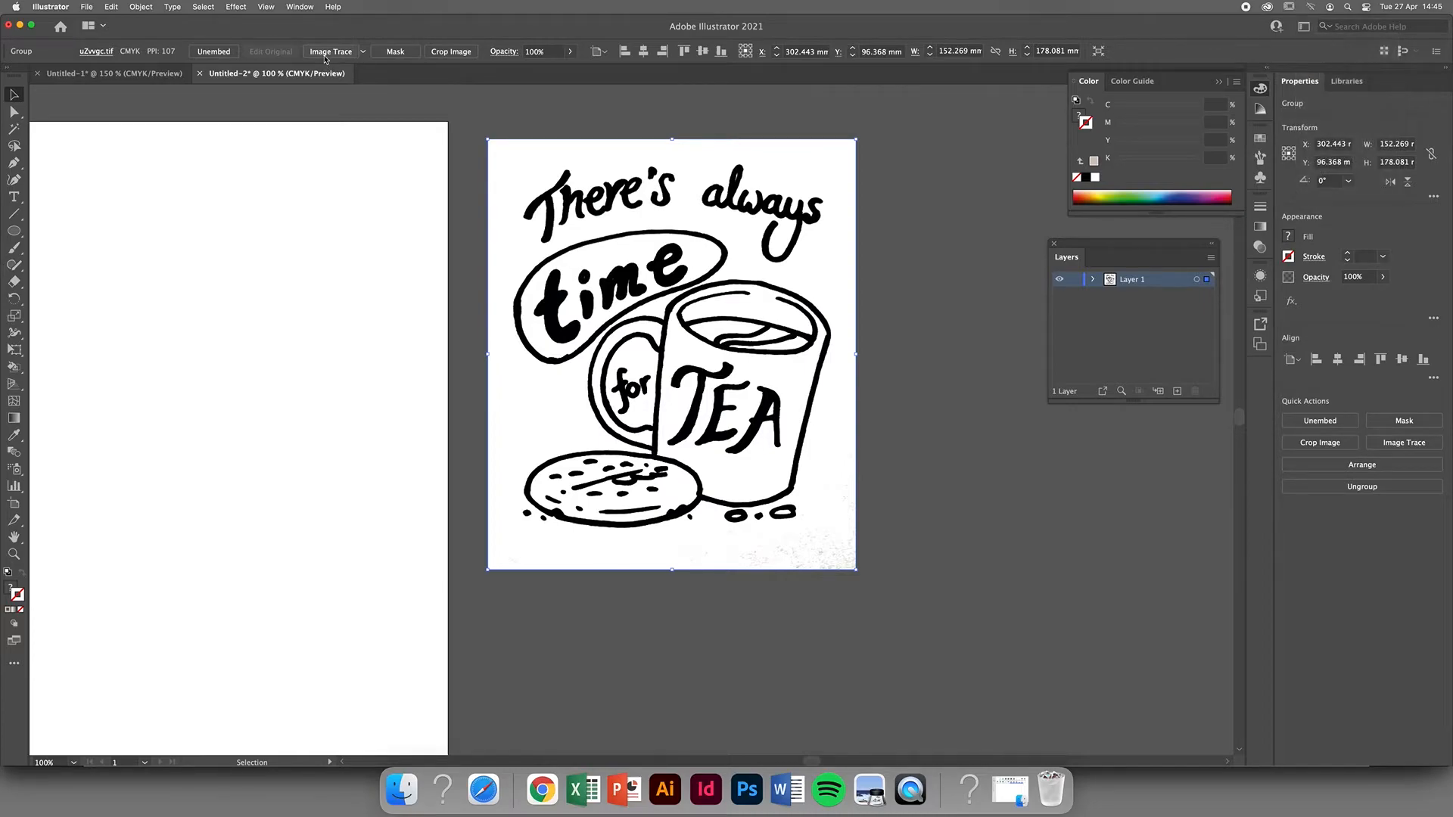
pyautogui.click(364, 53)
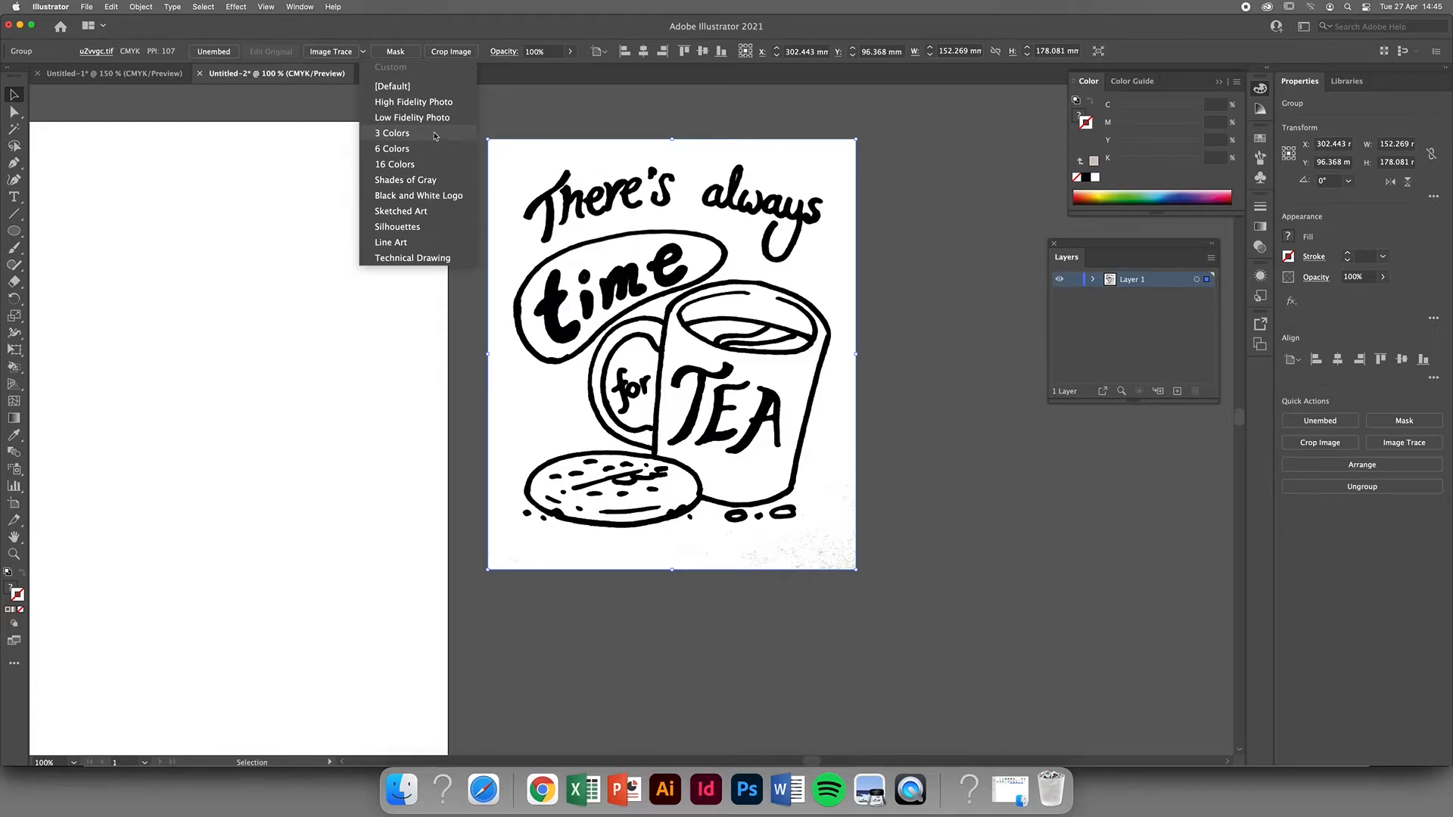
pyautogui.click(409, 134)
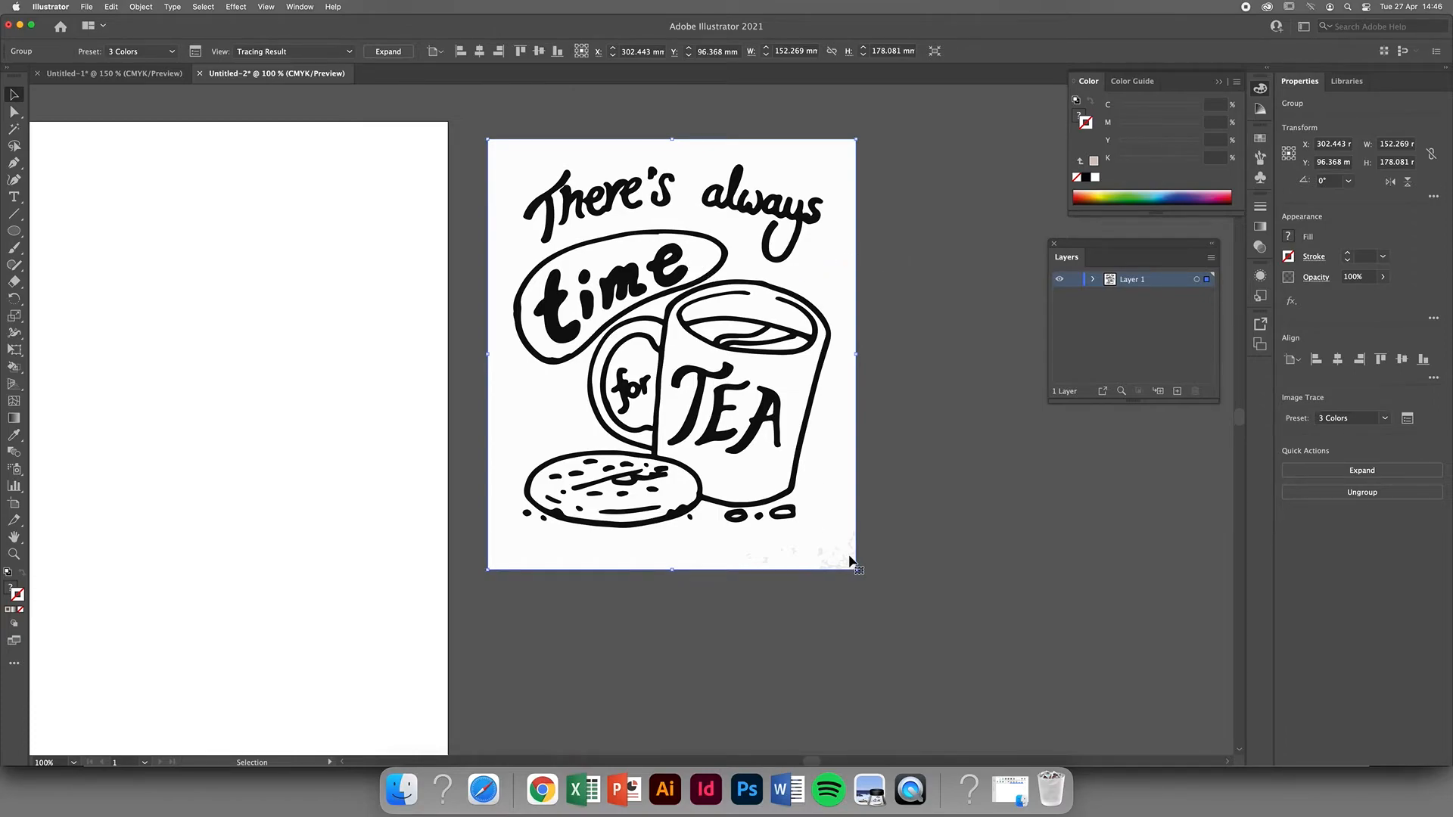
# Expand the traced drawing into editable vector paths.
pyautogui.click(889, 424)
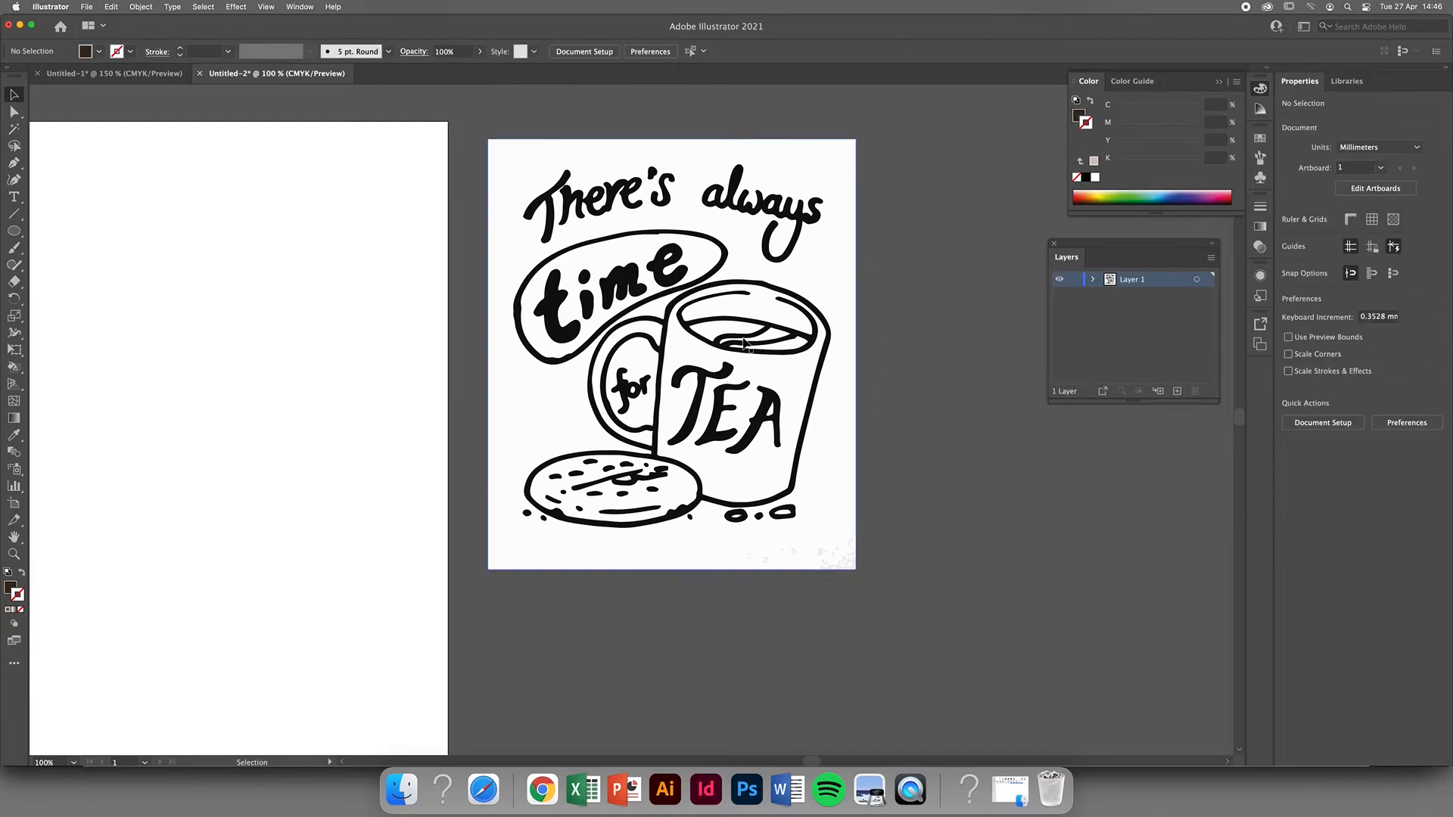
pyautogui.click(797, 270)
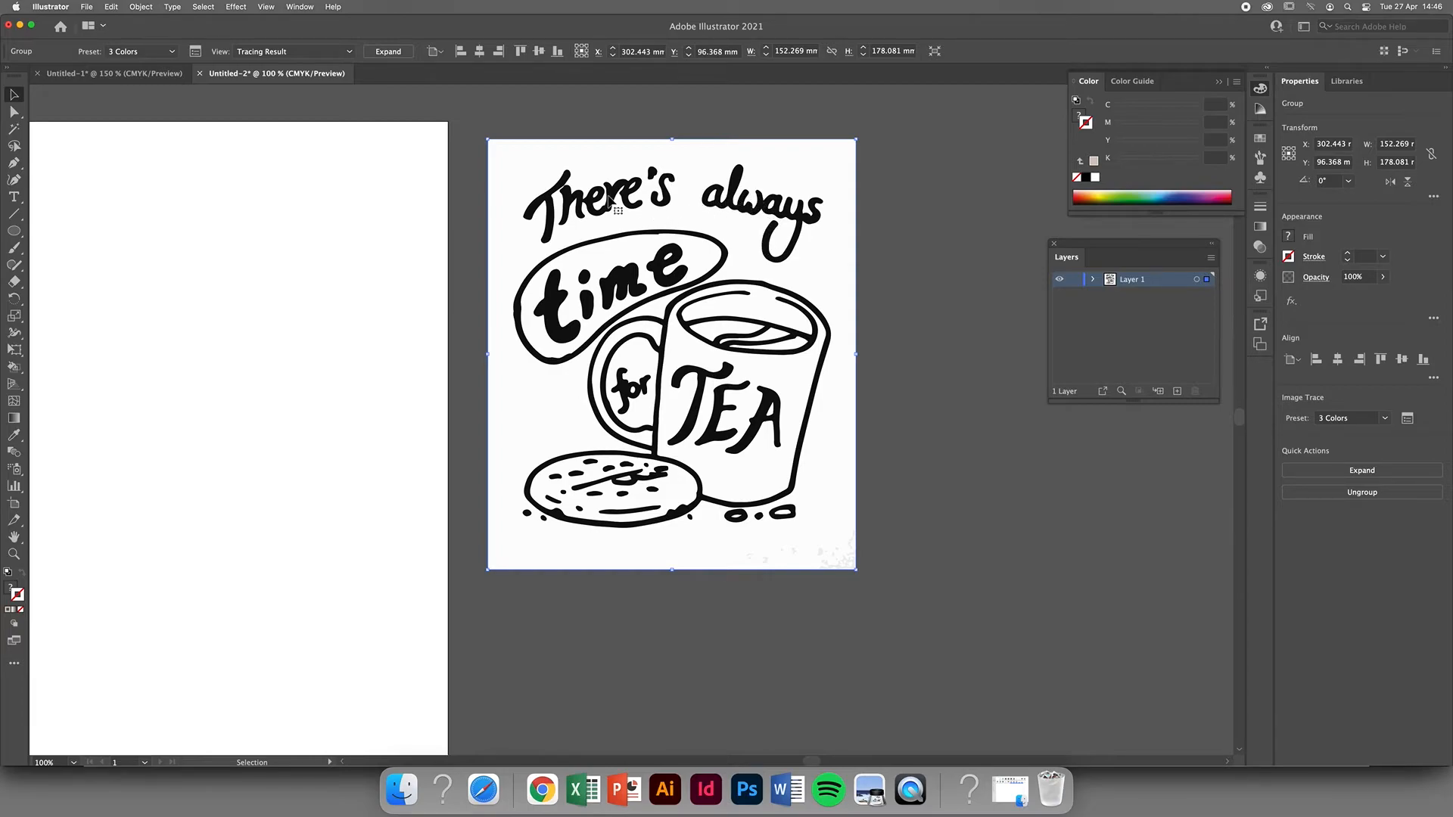
pyautogui.click(388, 52)
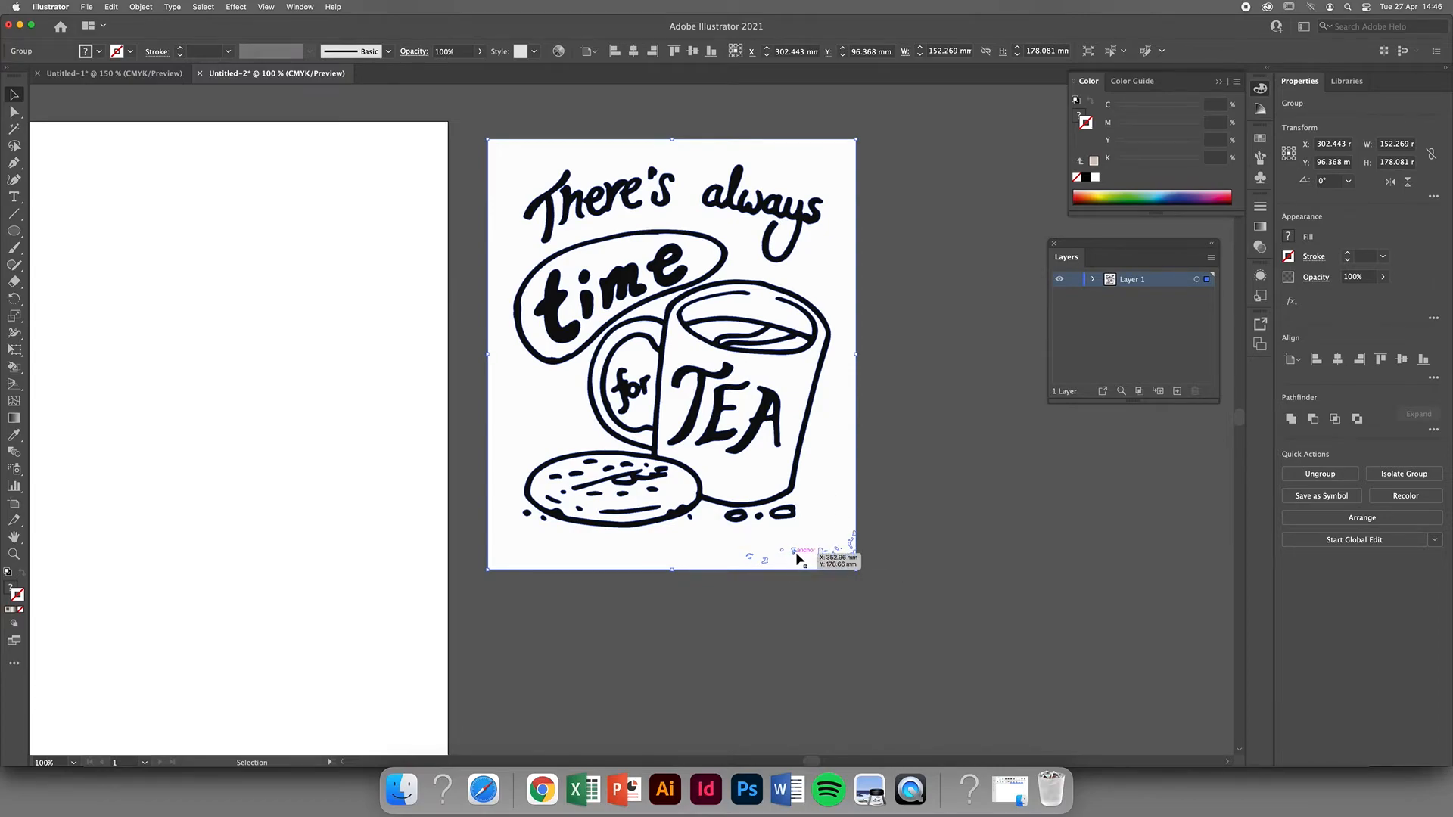
# Ungroup the expanded artwork into separate shapes and leave everything deselected.
pyautogui.click(908, 260)
pyautogui.press('super')
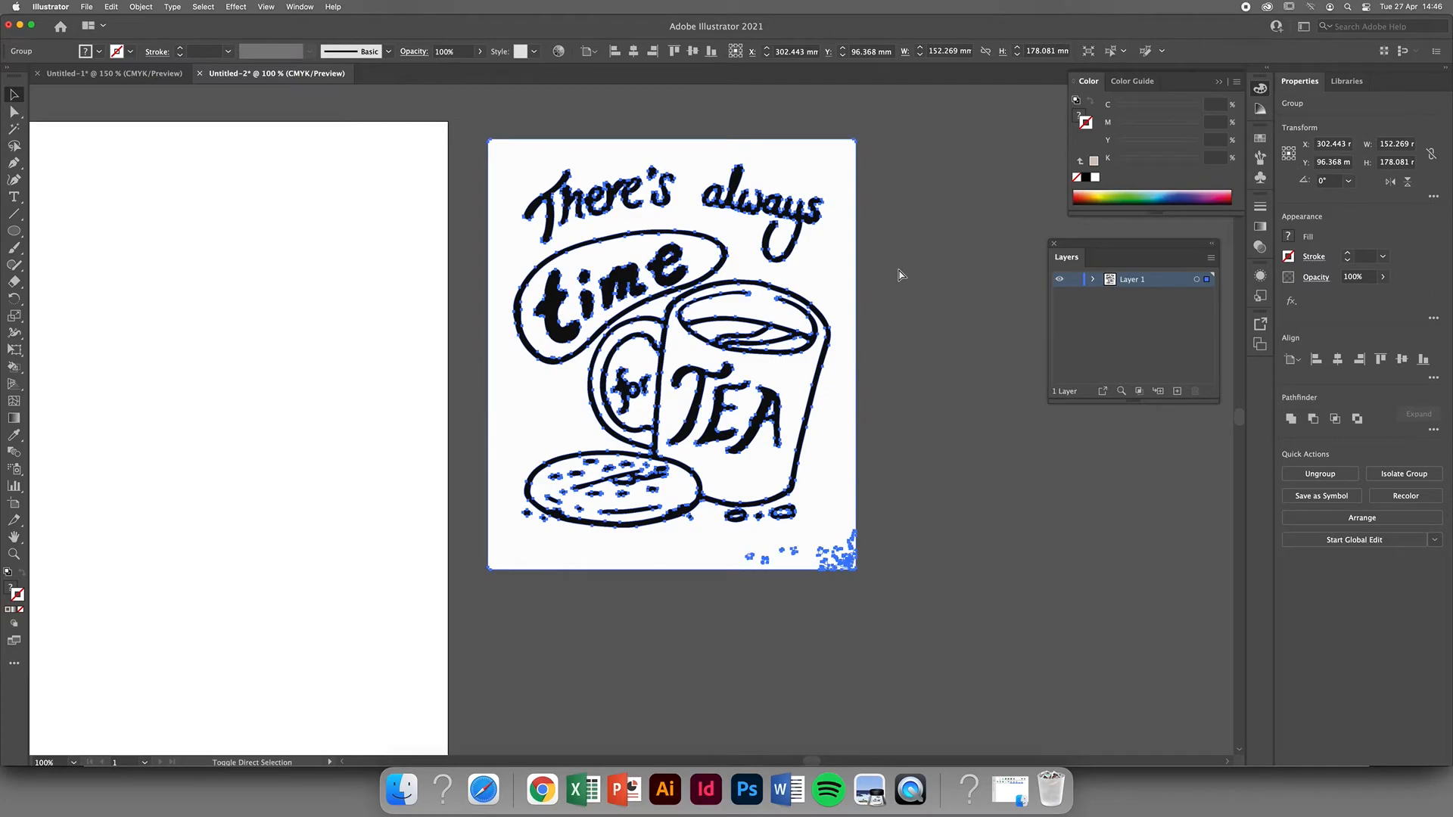
pyautogui.press('shift+super+g')
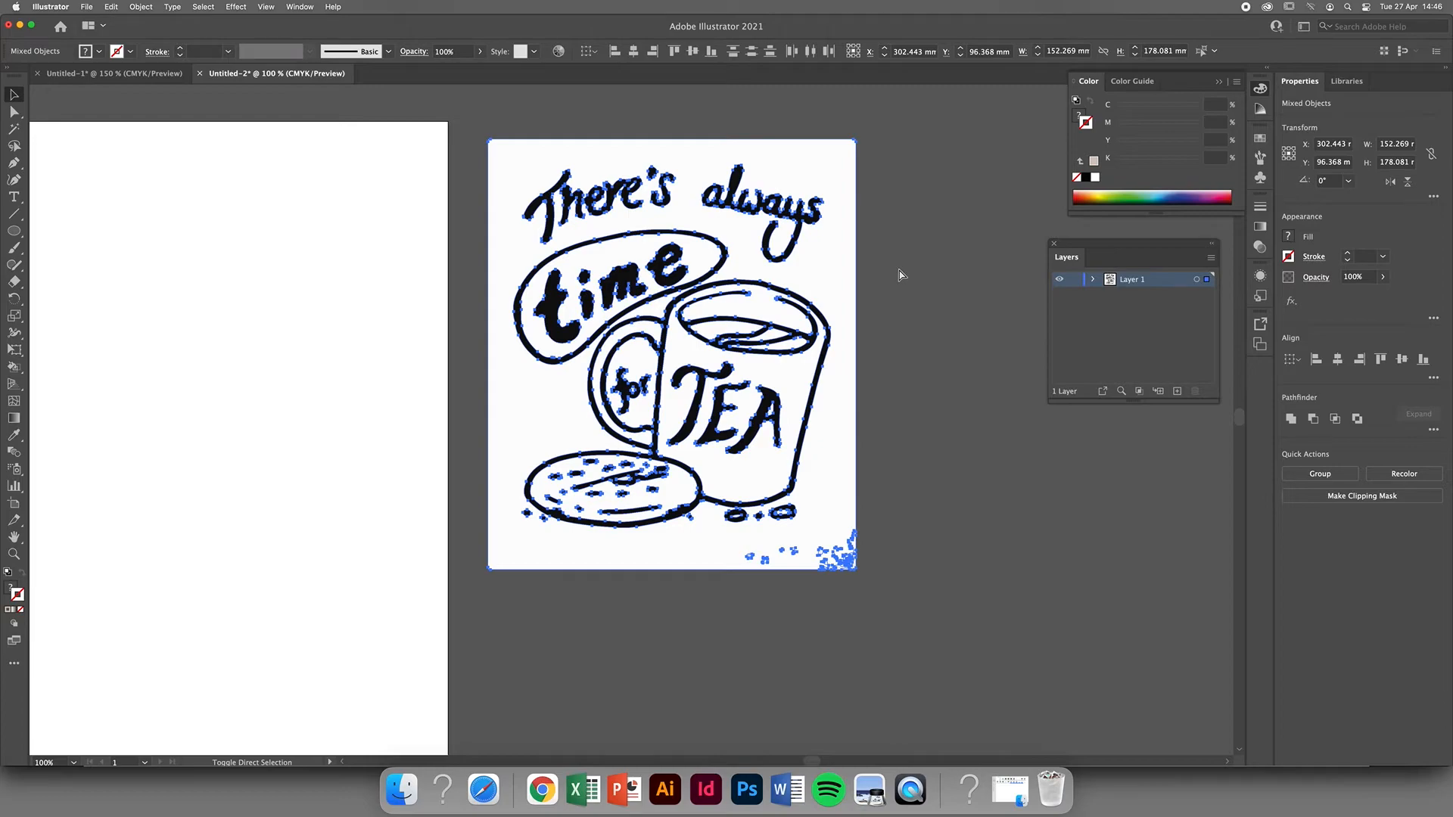
pyautogui.click(905, 254)
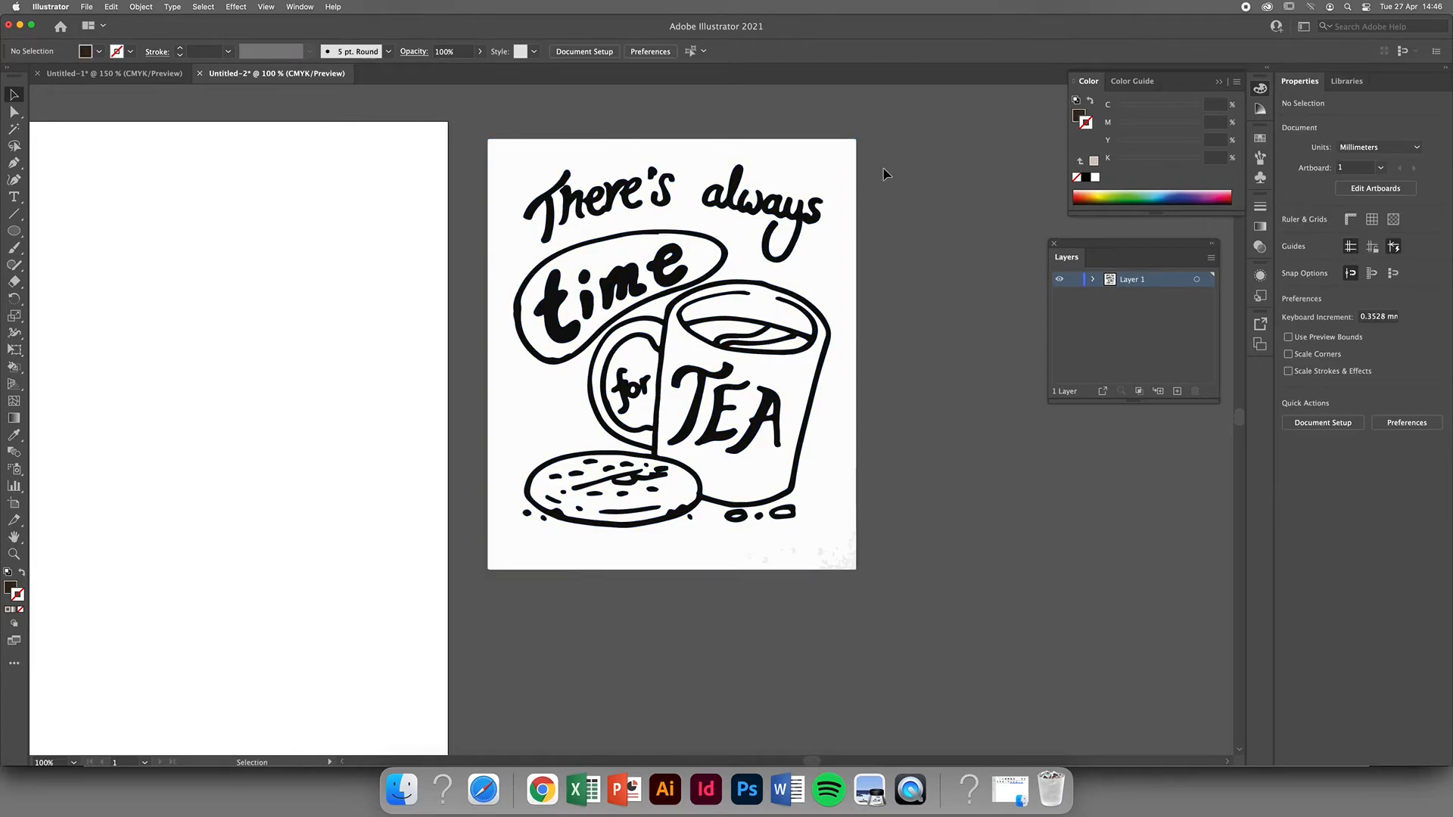
pyautogui.click(842, 178)
pyautogui.click(944, 237)
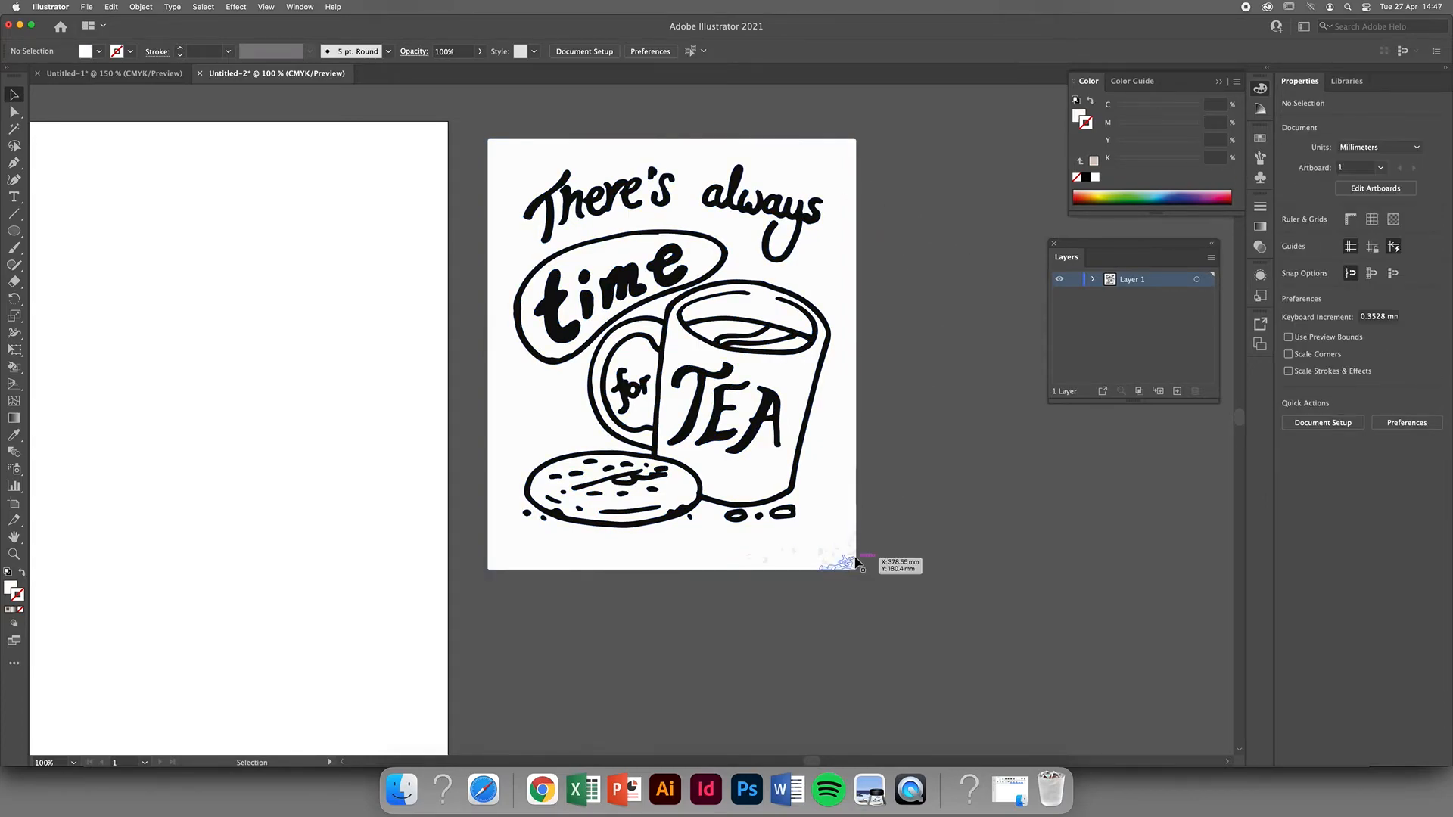
pyautogui.click(829, 557)
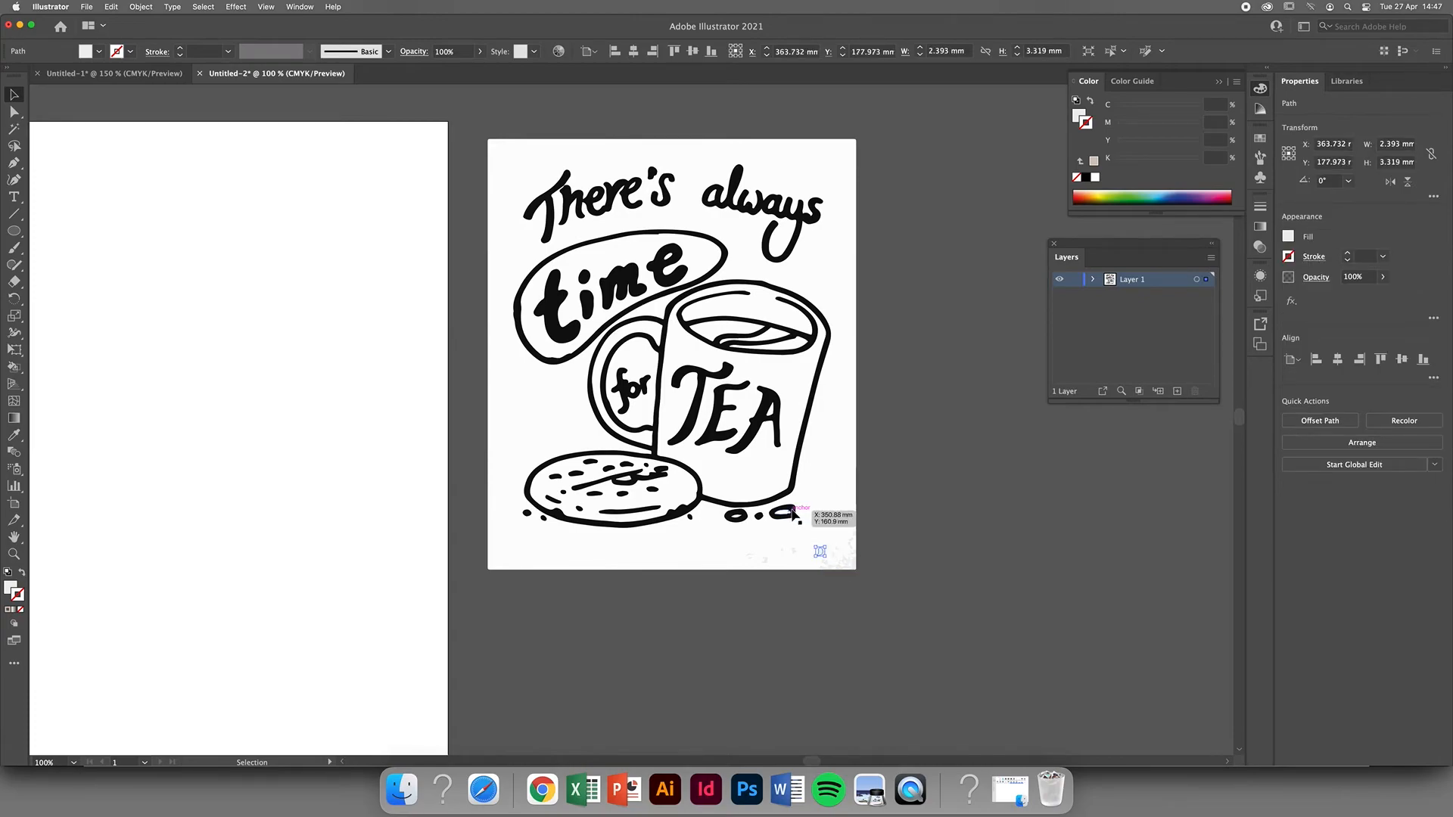
pyautogui.click(796, 485)
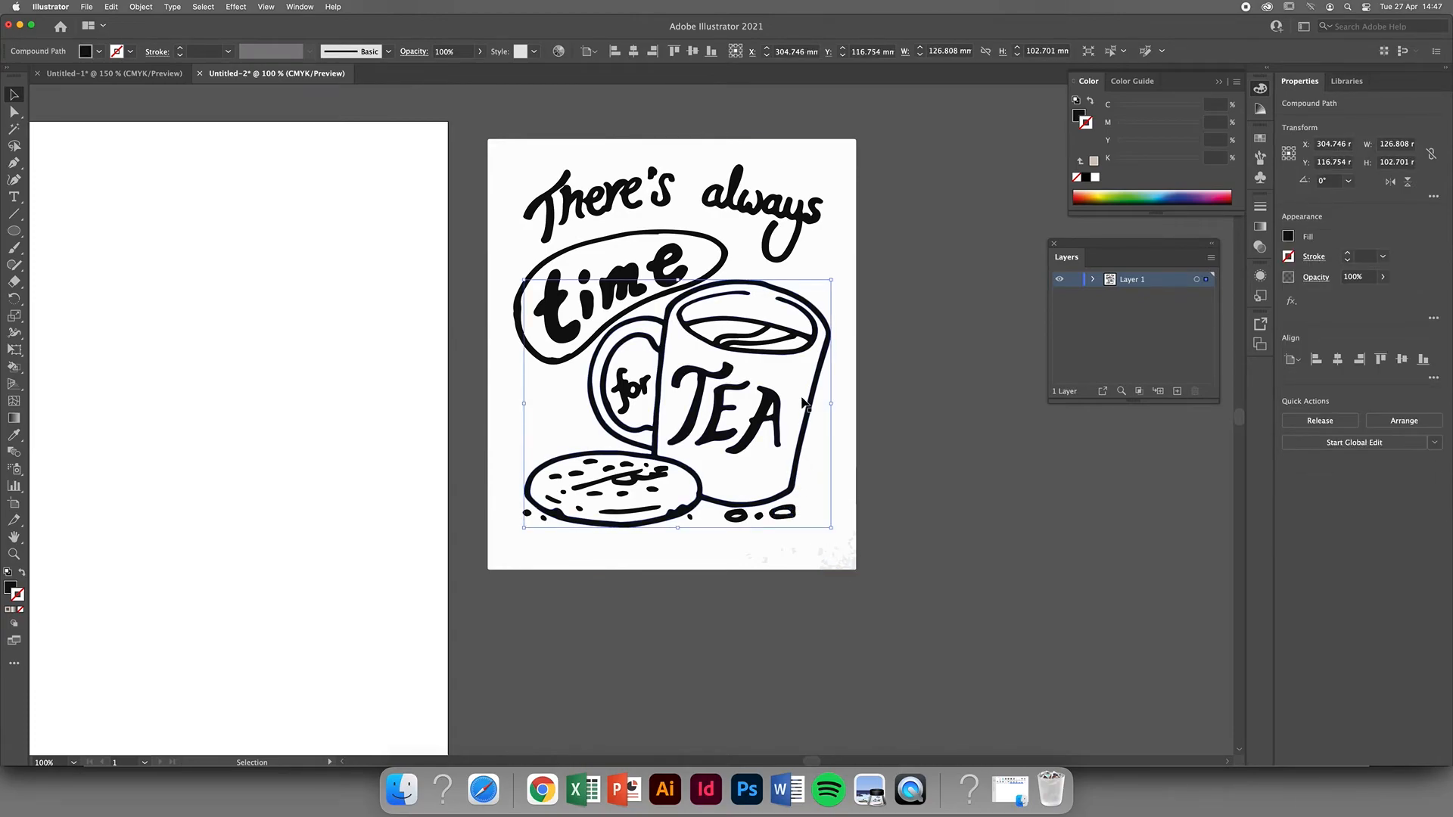
pyautogui.click(922, 353)
pyautogui.moveTo(844, 359); pyautogui.dragTo(1120, 522)
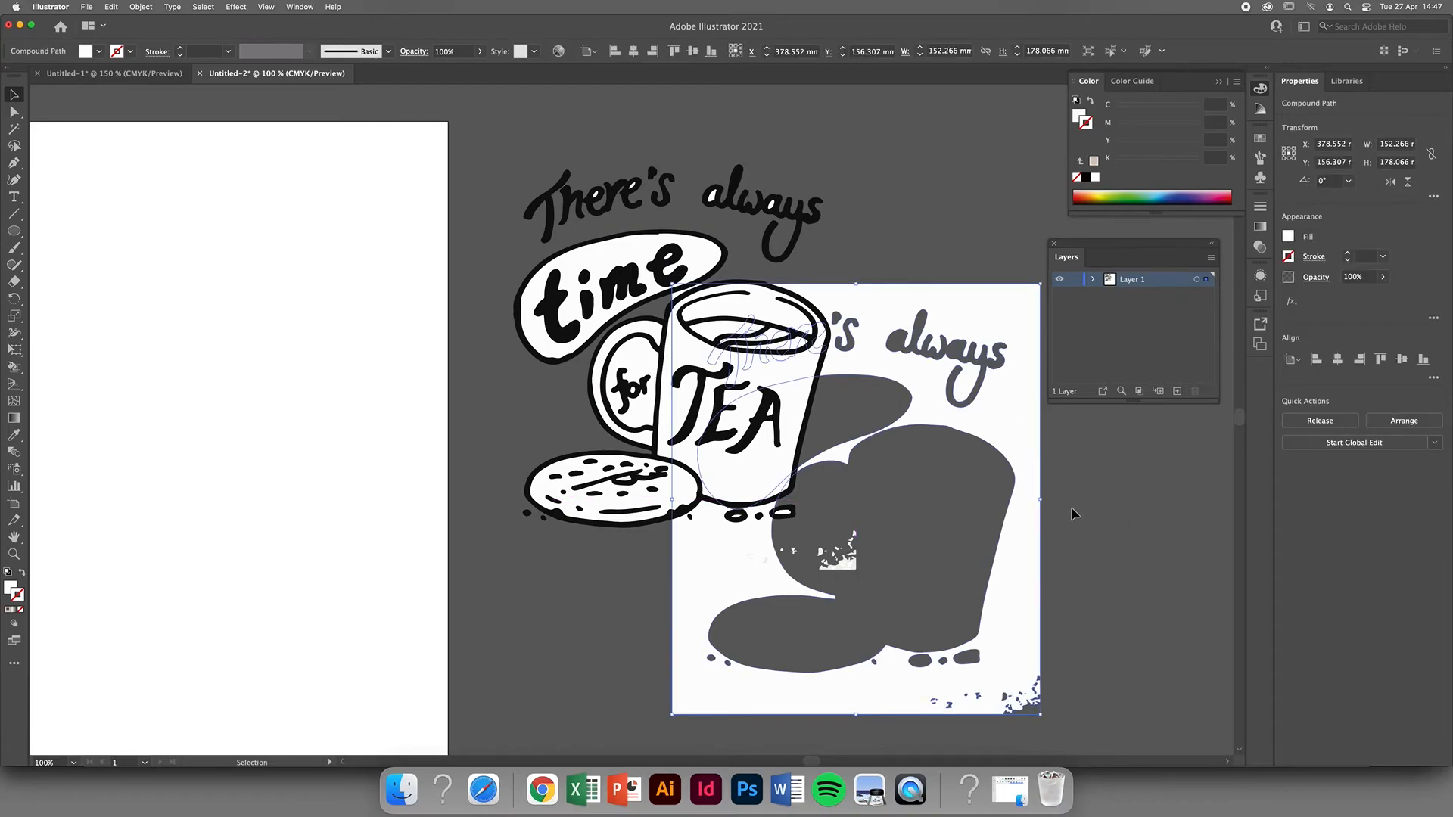
pyautogui.press('cmd+z')
pyautogui.click(919, 337)
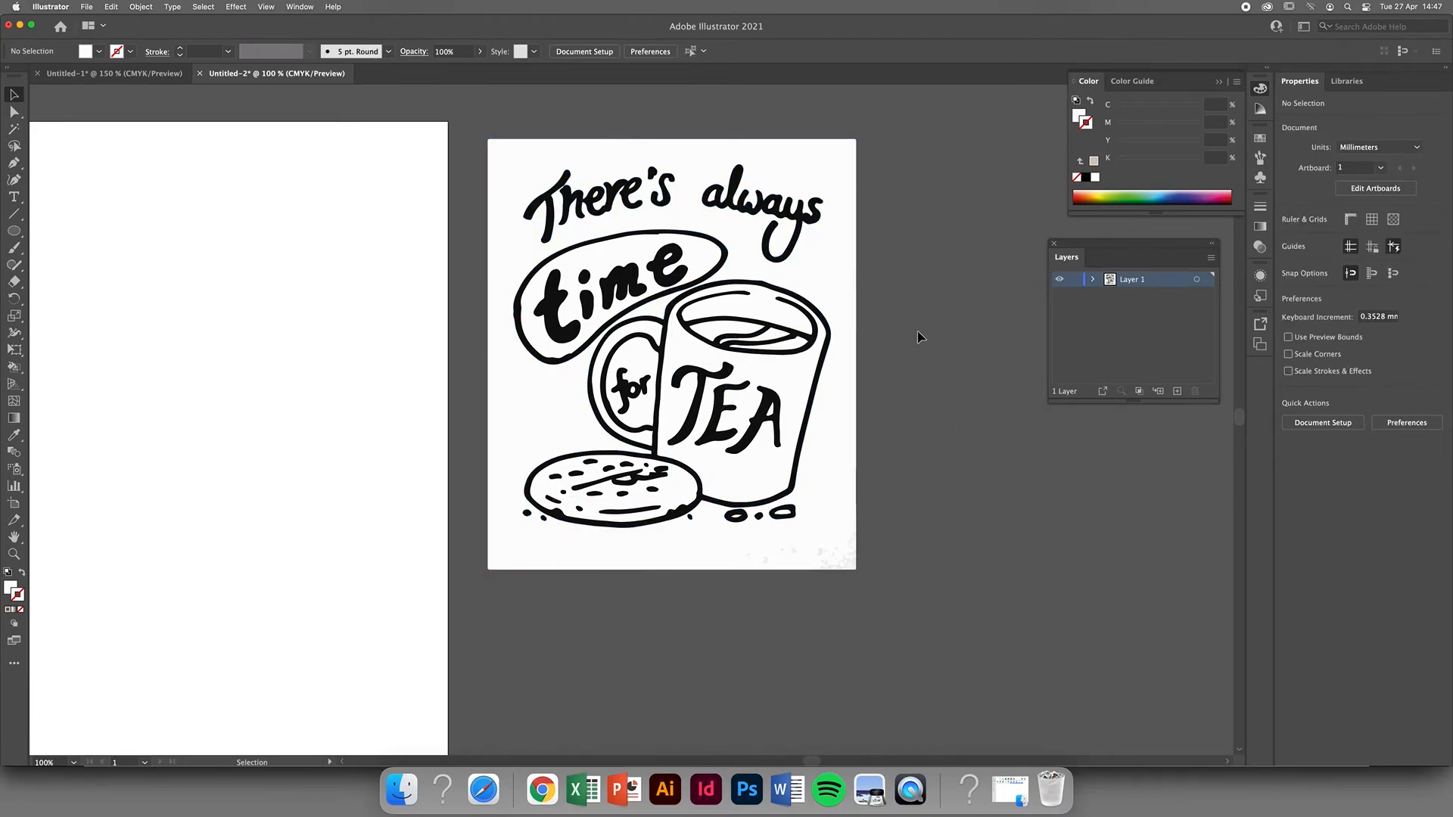
# Select the white background and every shape with the same fill color, and delete them all.
pyautogui.click(836, 164)
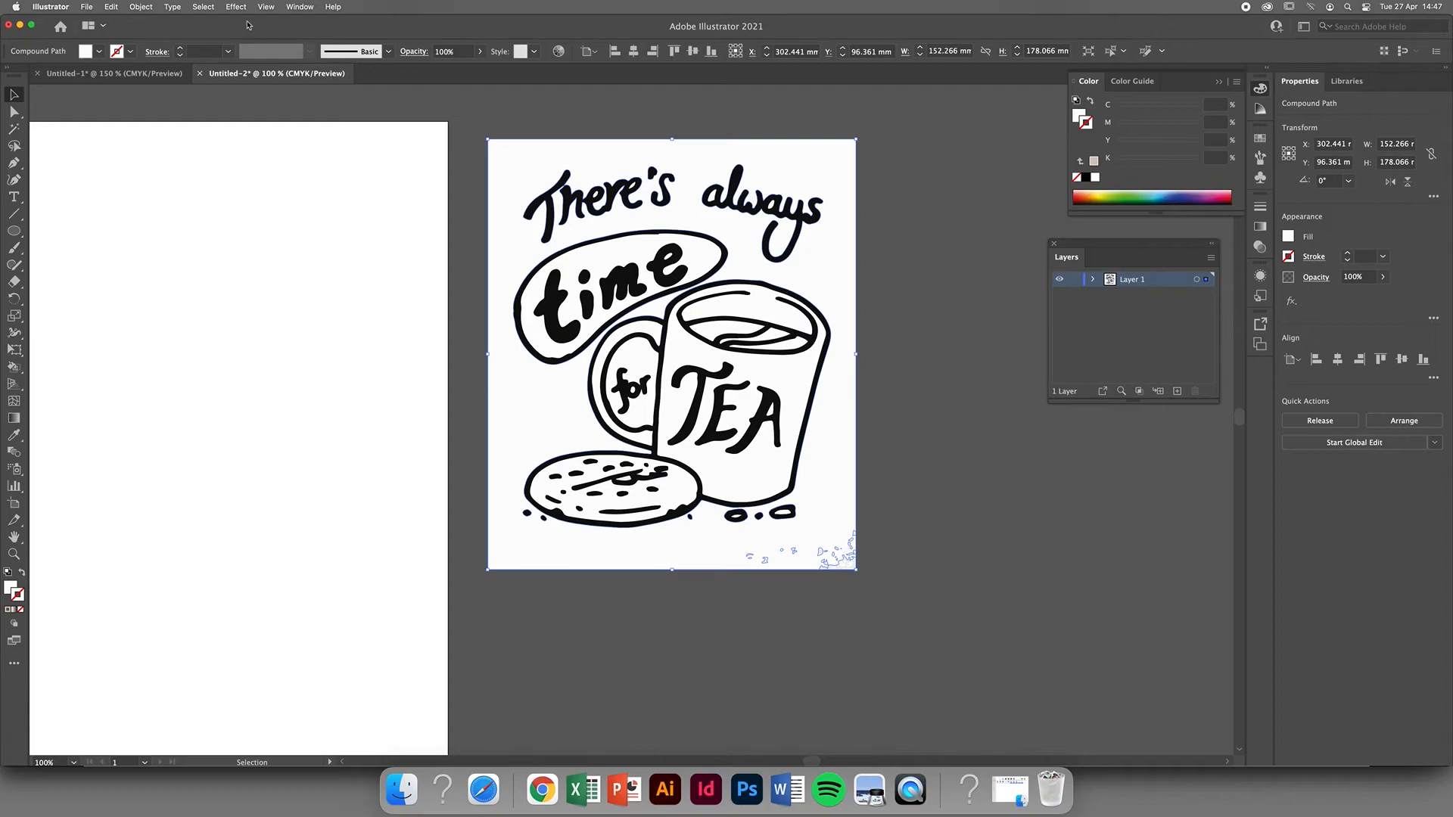
pyautogui.click(201, 9)
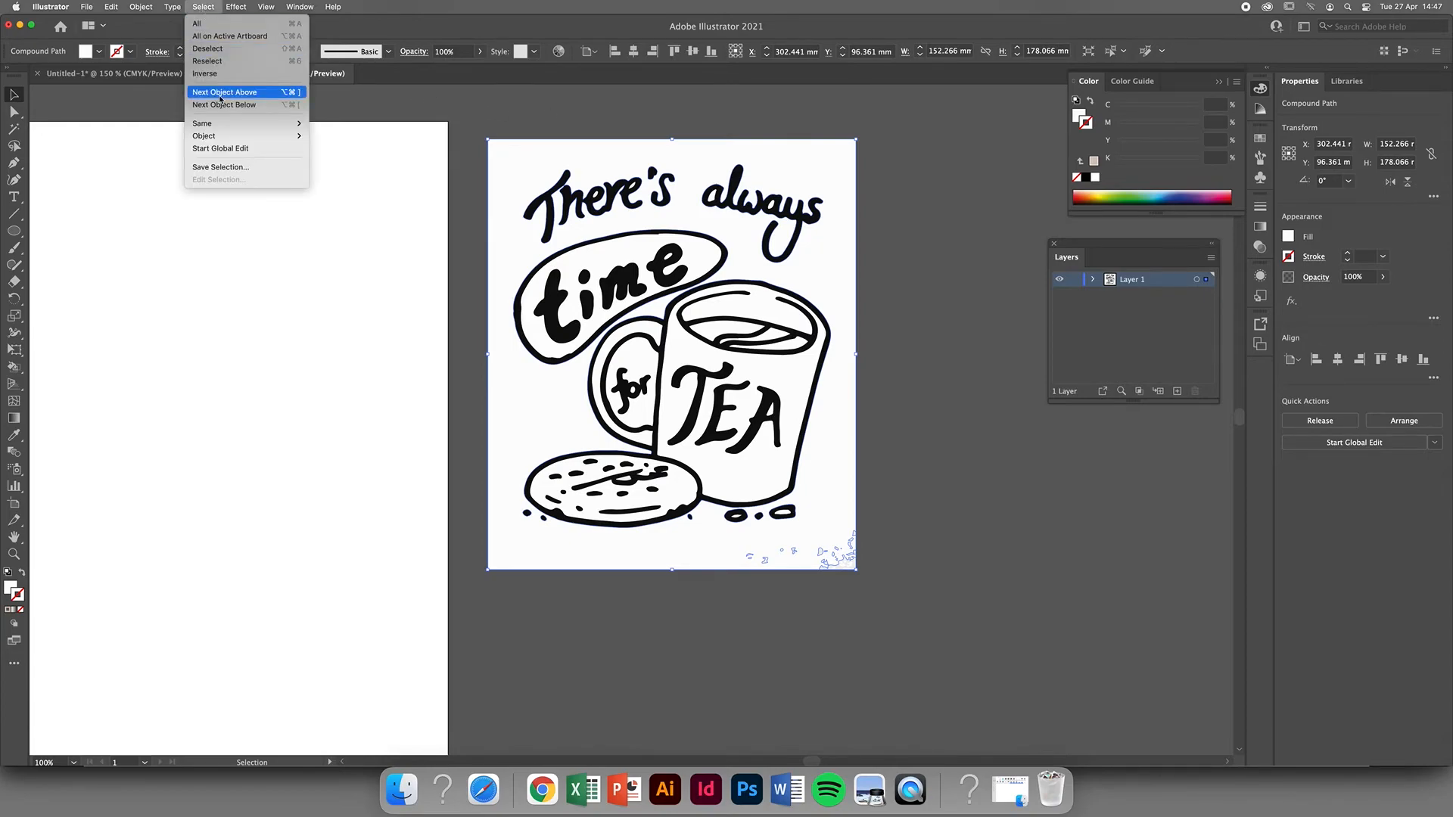
pyautogui.moveTo(257, 124)
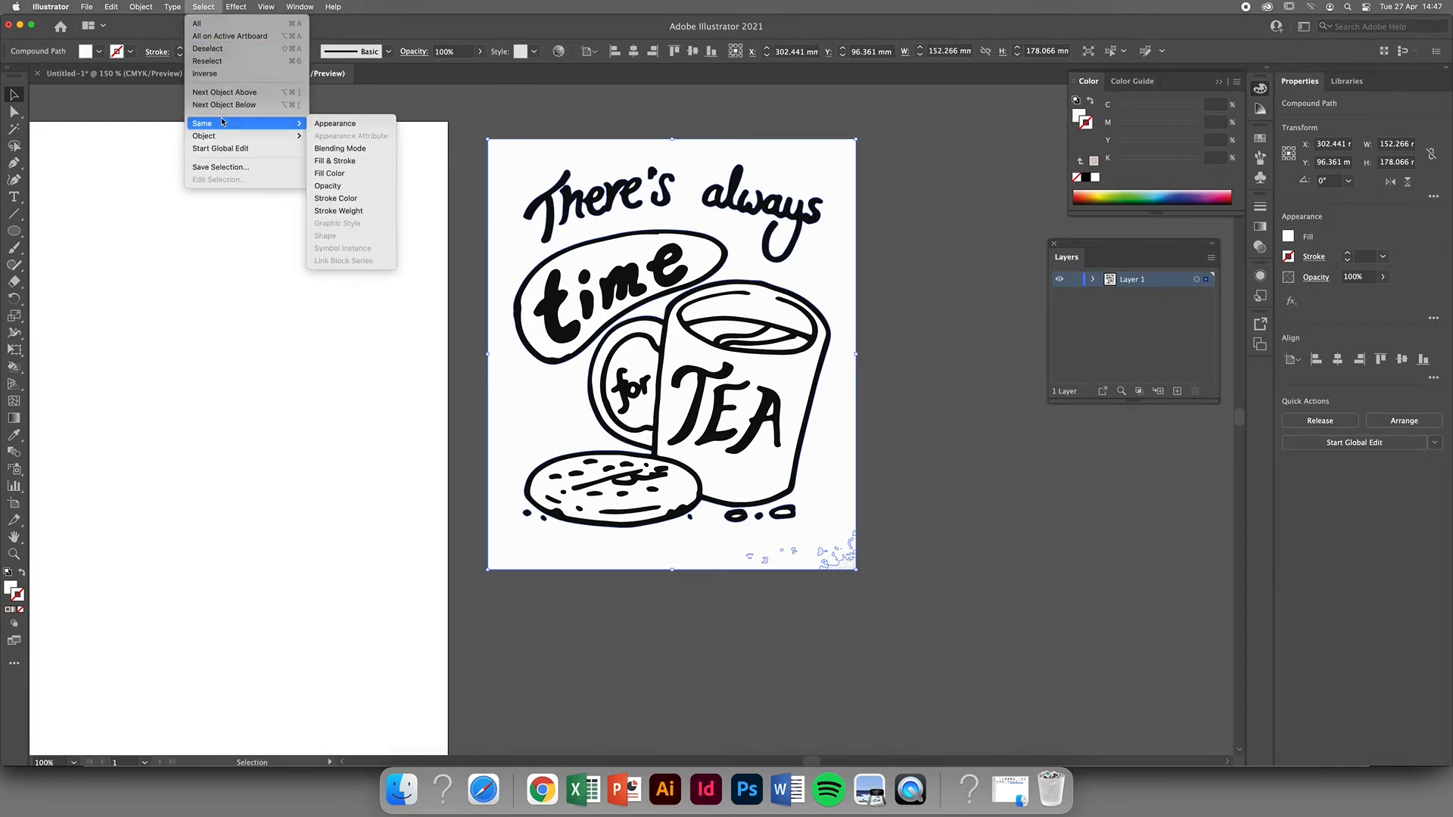
pyautogui.click(359, 177)
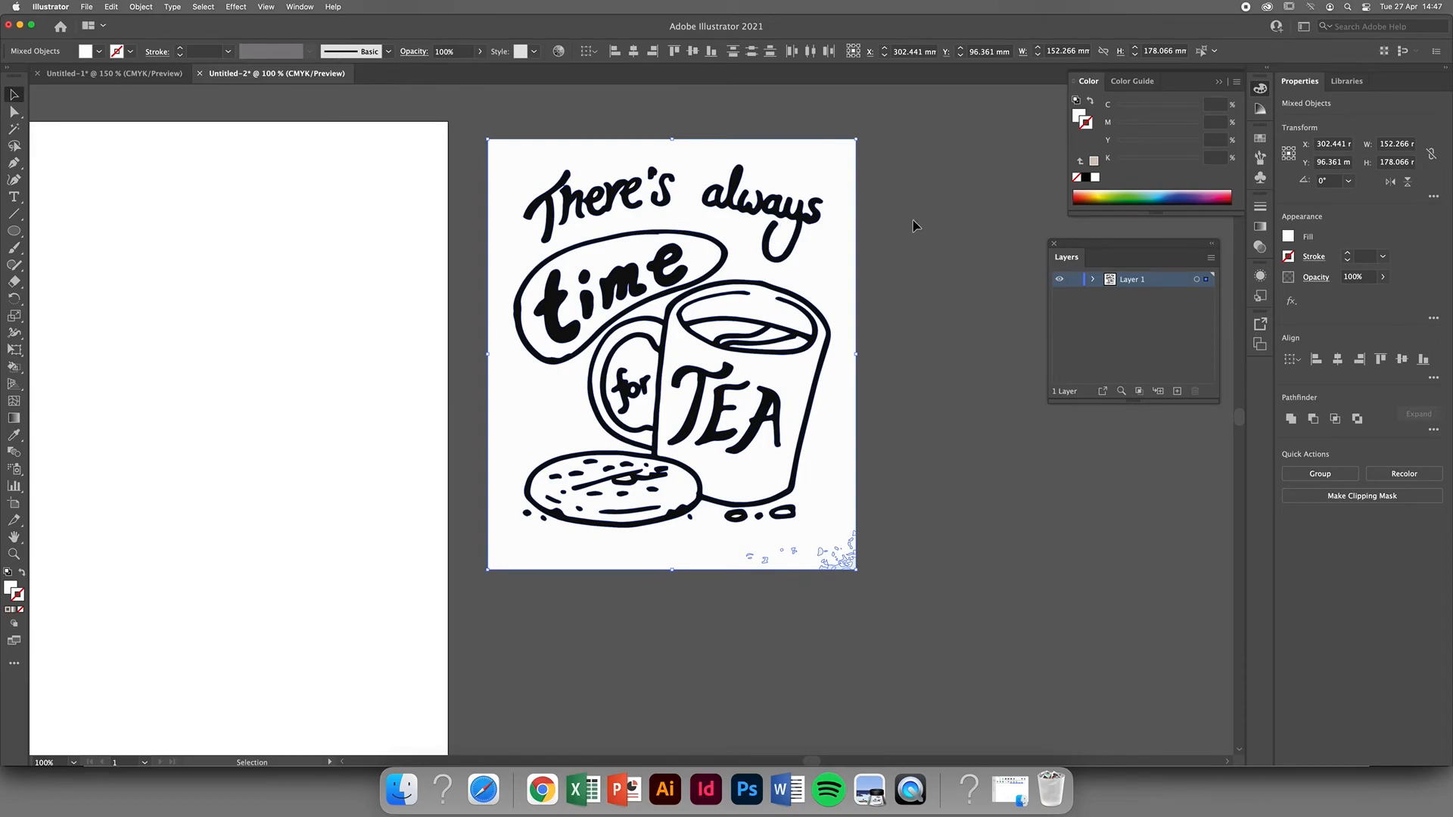
pyautogui.press('Delete')
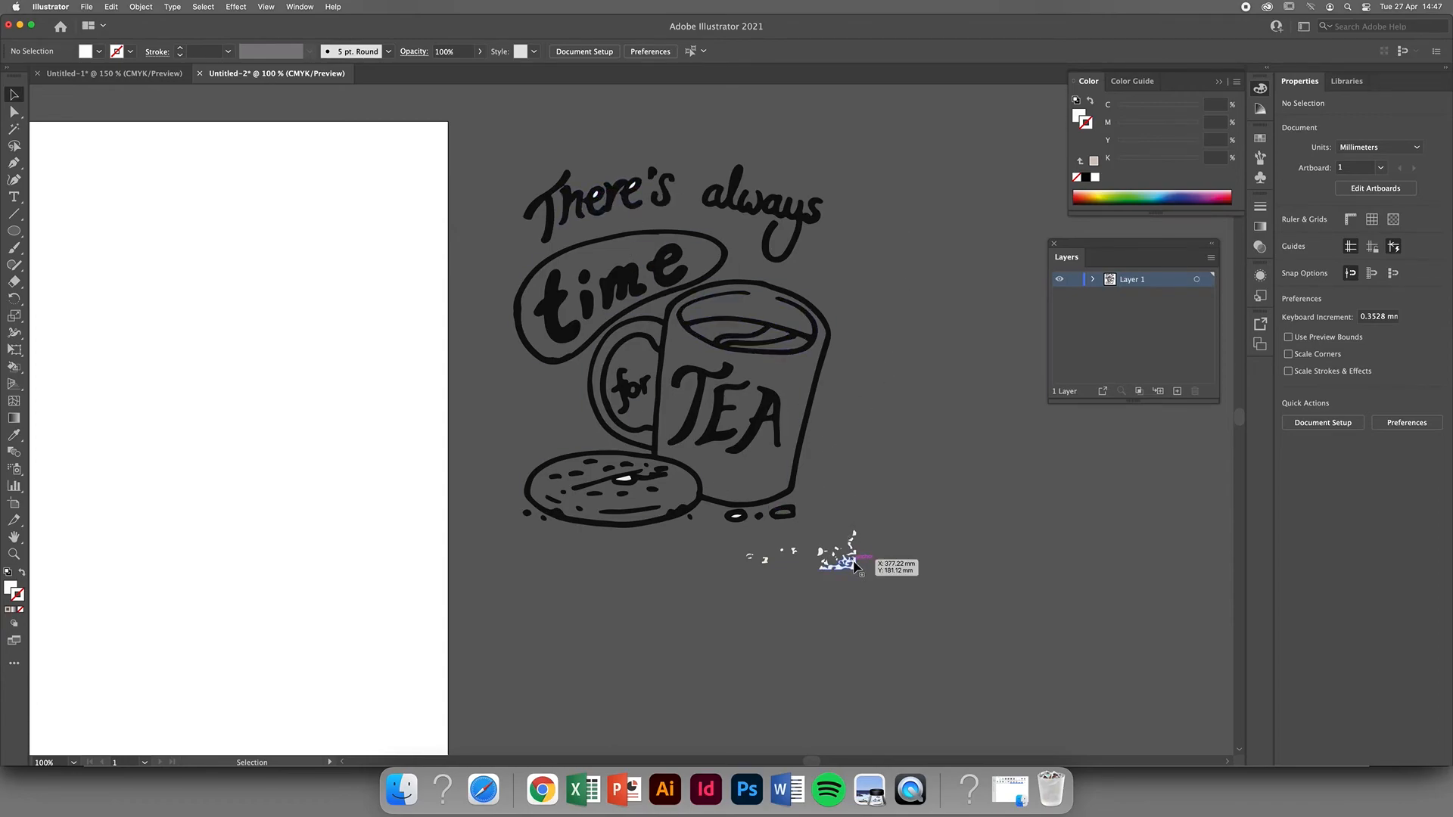
# Select a leftover off-white speck below the drawing with all shapes of the same fill color, and delete them.
pyautogui.click(853, 564)
pyautogui.click(202, 6)
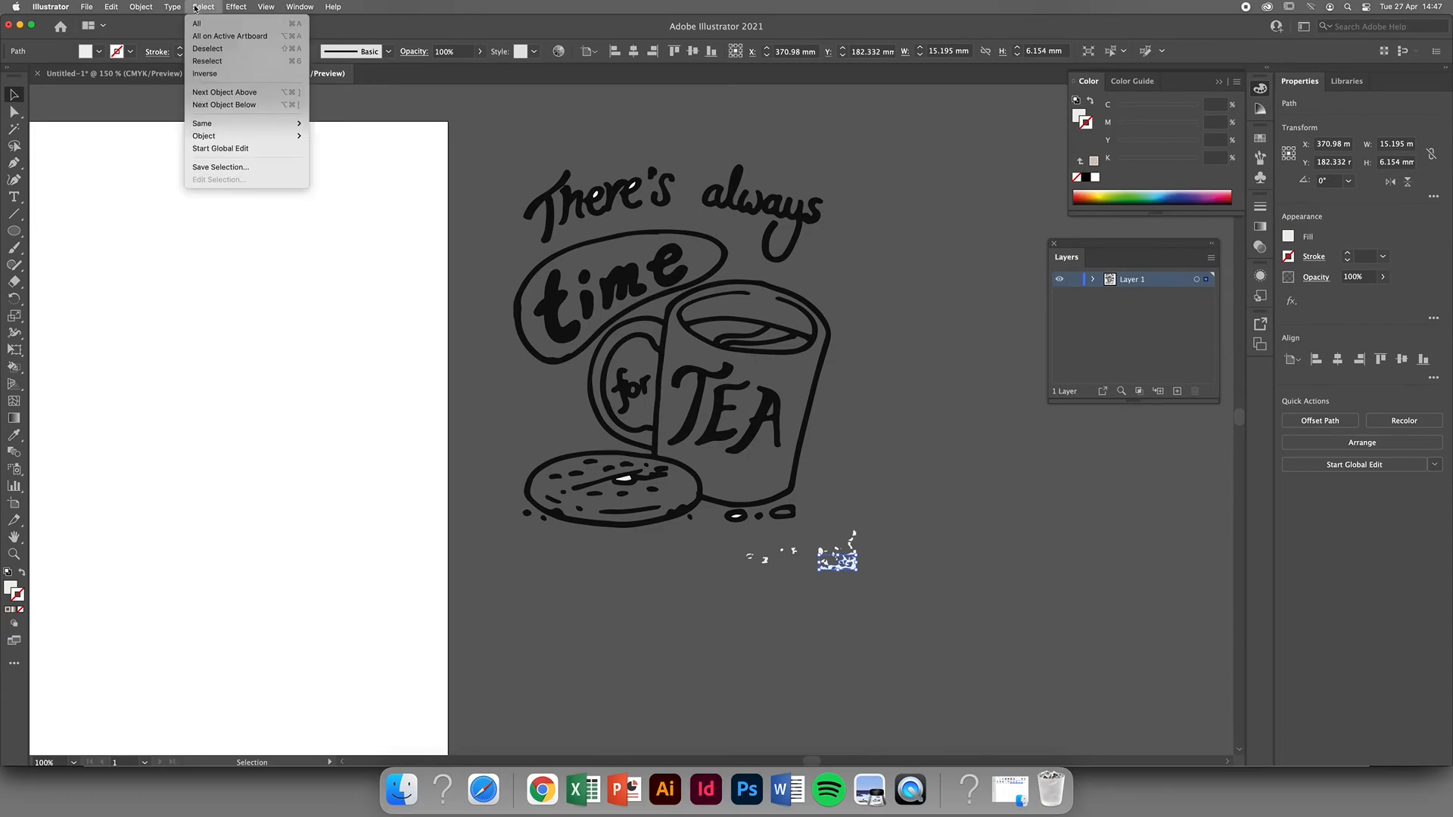
pyautogui.moveTo(216, 124)
pyautogui.click(342, 178)
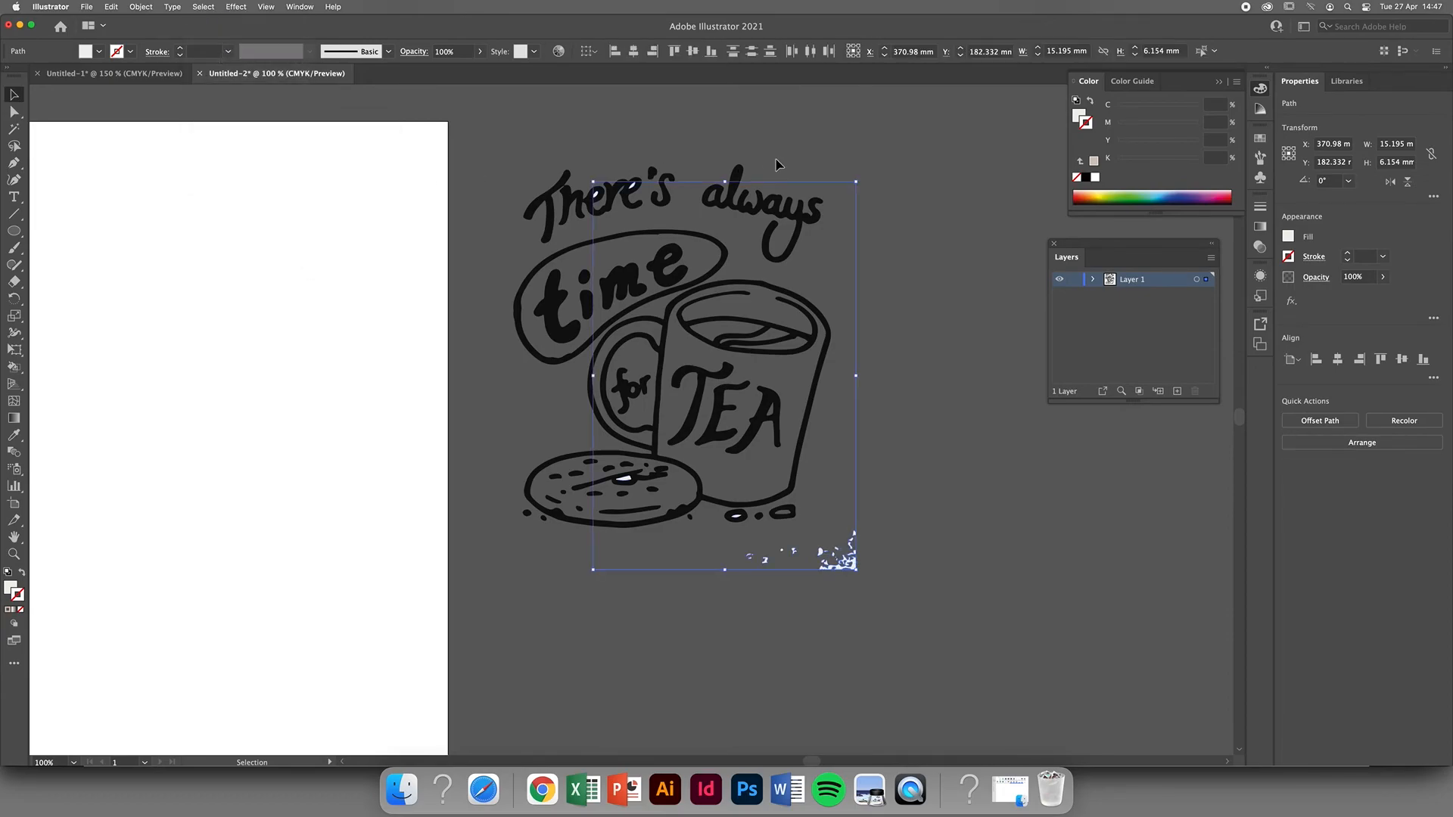
pyautogui.press('Delete')
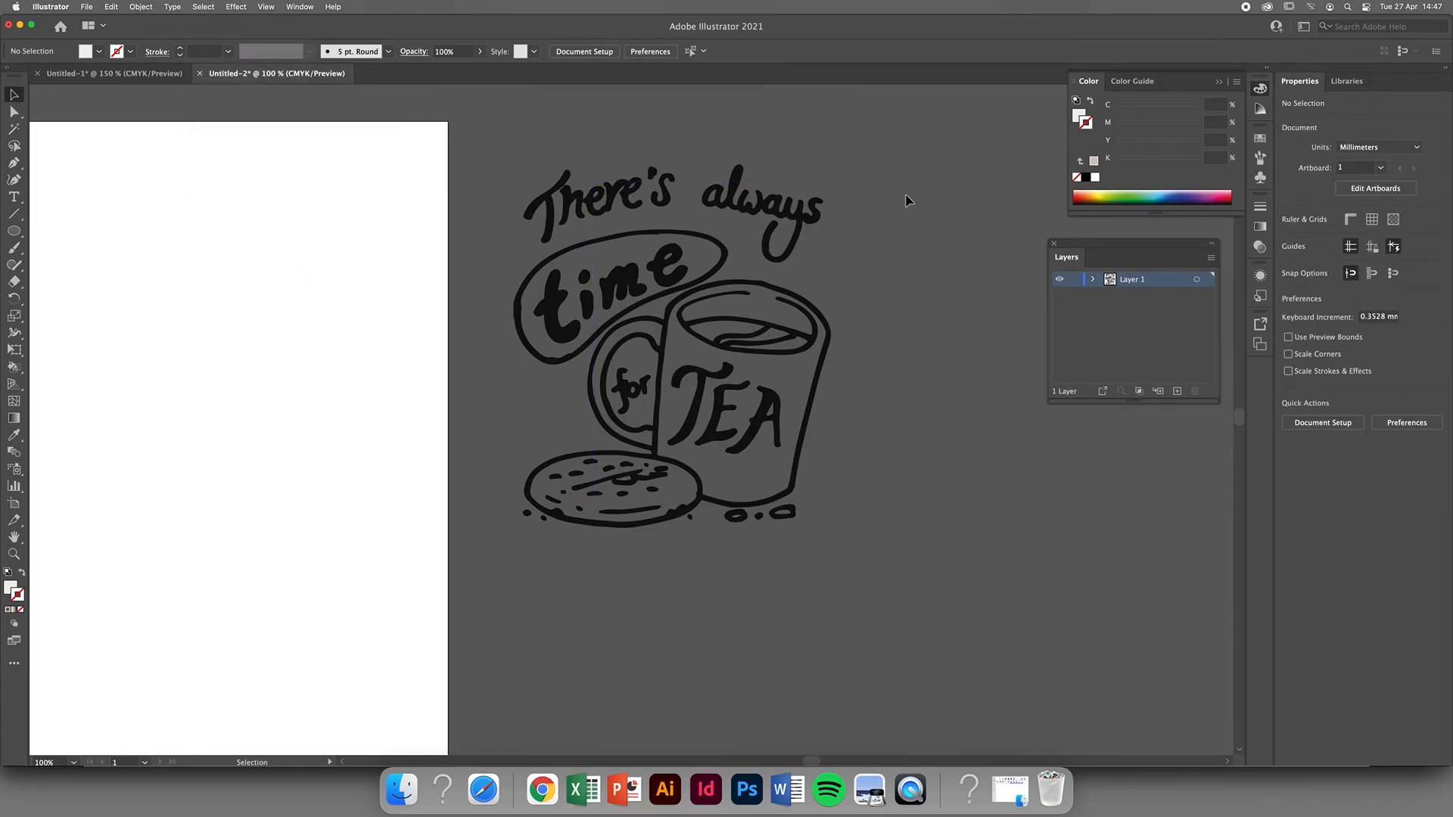
# Move all the remaining black line artwork onto the artboard, centred horizontally and slightly above the middle, and leave it deselected.
pyautogui.click(815, 215)
pyautogui.click(732, 156)
pyautogui.moveTo(492, 142)
pyautogui.mouseDown()
pyautogui.moveTo(812, 464)
pyautogui.moveTo(890, 586)
pyautogui.mouseUp()
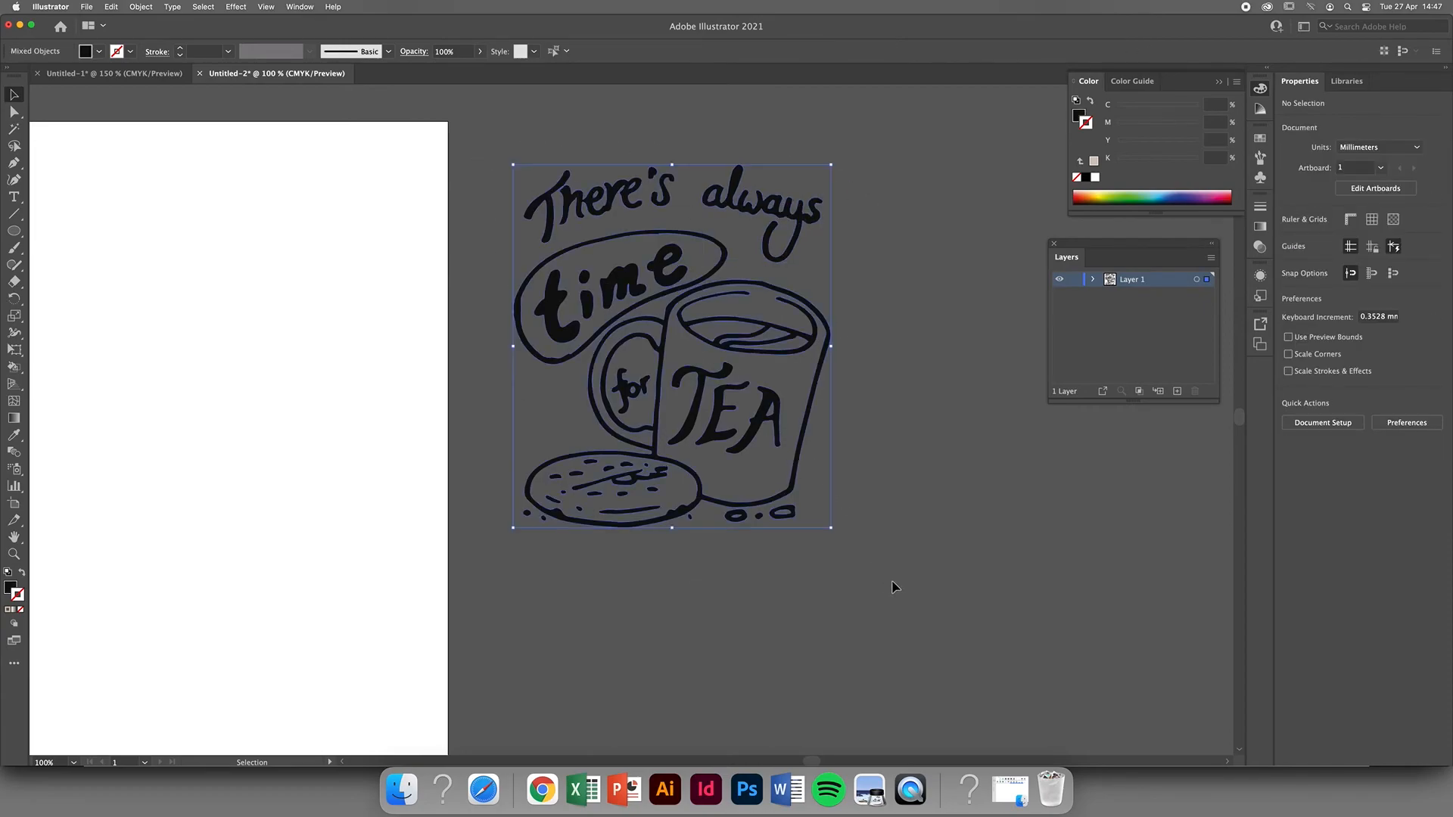
pyautogui.click(693, 588)
pyautogui.moveTo(501, 156); pyautogui.dragTo(833, 606)
pyautogui.scroll(-1, 642, 580)
pyautogui.moveTo(629, 612); pyautogui.dragTo(777, 562)
pyautogui.moveTo(817, 420)
pyautogui.mouseDown()
pyautogui.moveTo(758, 364)
pyautogui.moveTo(469, 361)
pyautogui.moveTo(507, 401)
pyautogui.mouseUp()
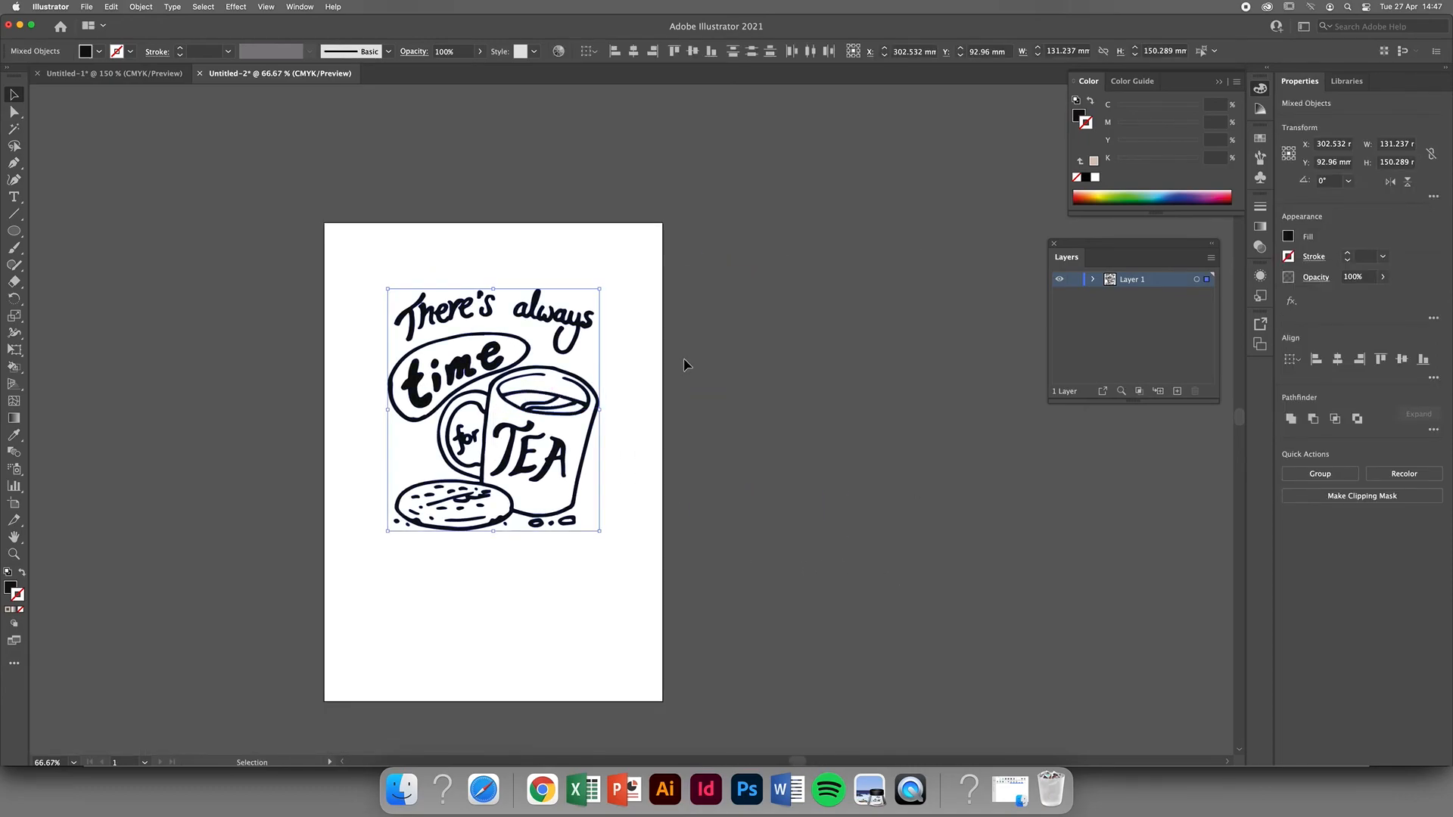
pyautogui.click(676, 365)
# Draw a rectangle about 169.4 mm wide and 195.4 mm high that covers the whole drawing on the artboard.
pyautogui.moveTo(538, 546); pyautogui.dragTo(586, 519)
pyautogui.scroll(-1, 647, 453)
pyautogui.scroll(1, 647, 453)
pyautogui.scroll(1, 647, 454)
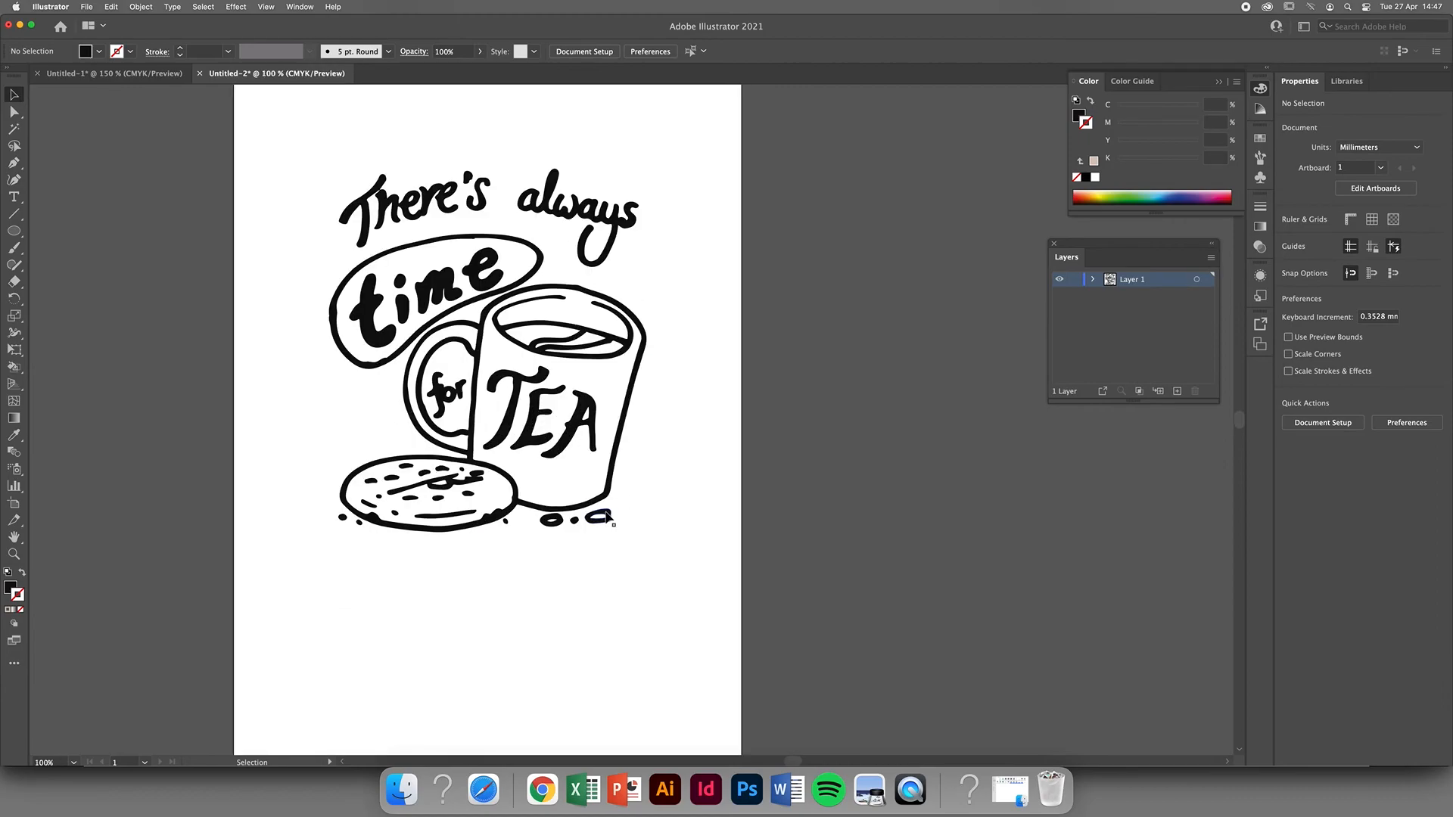
pyautogui.scroll(1, 530, 424)
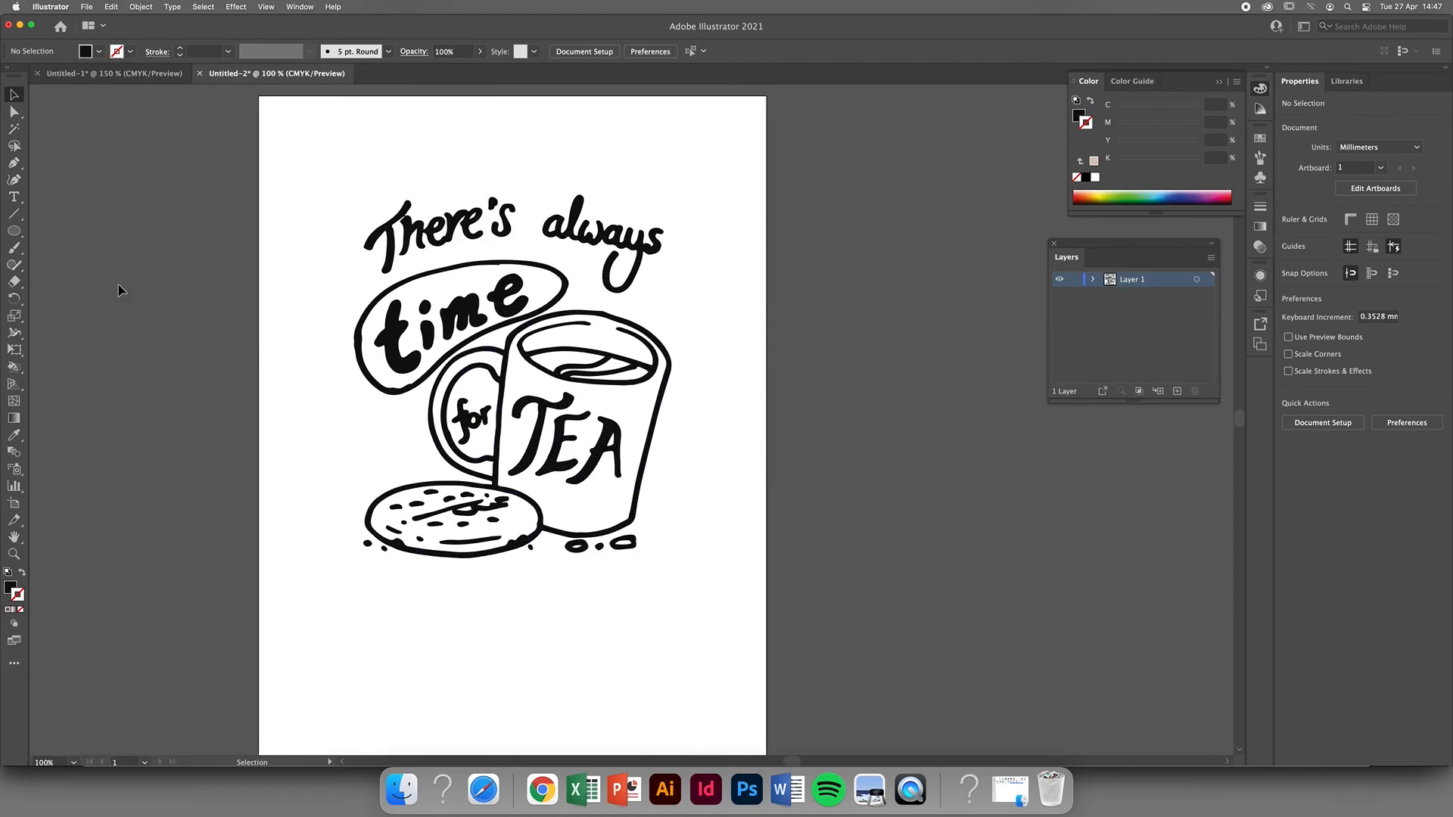
pyautogui.moveTo(14, 231); pyautogui.dragTo(68, 224)
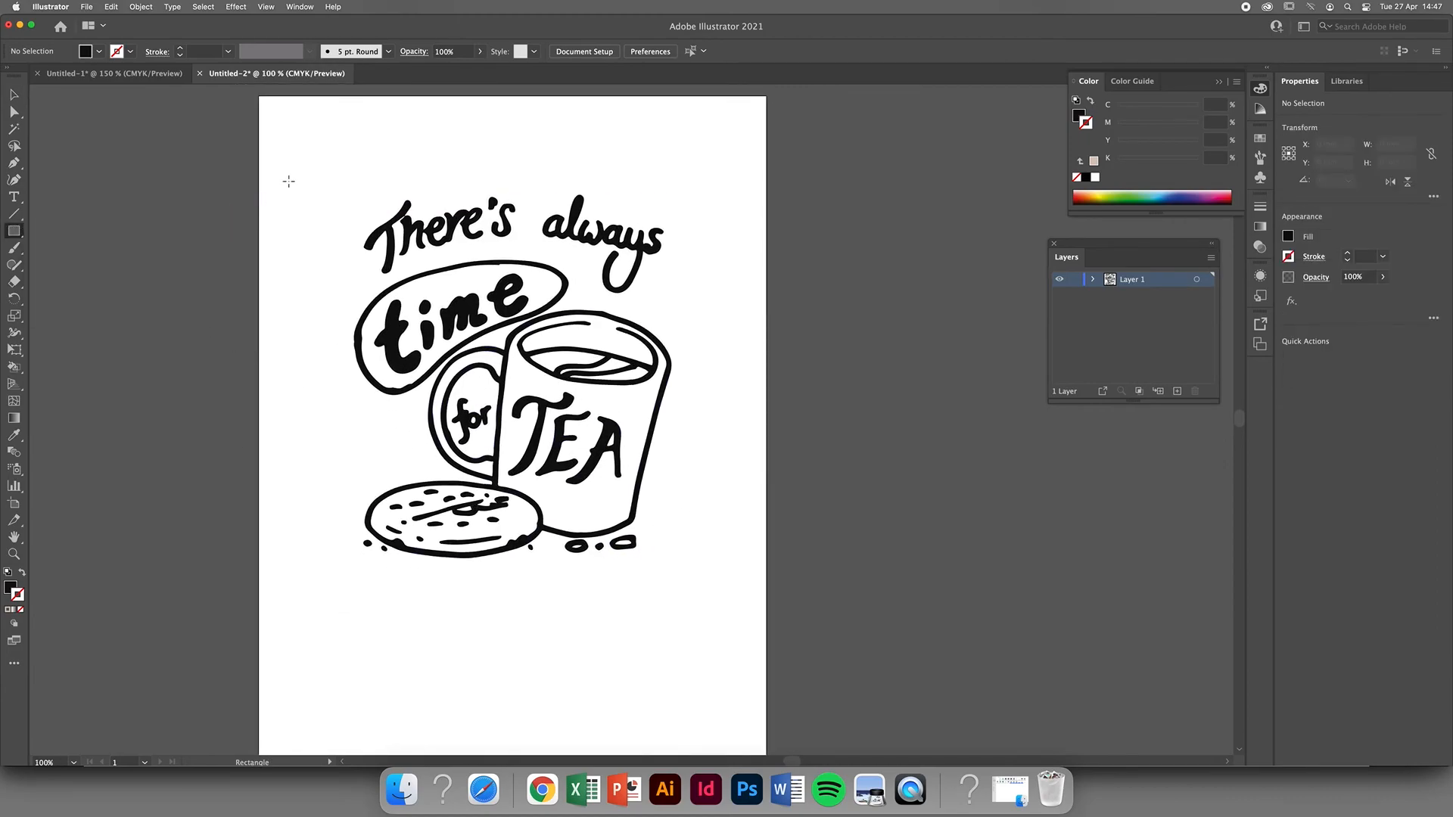
pyautogui.moveTo(320, 161)
pyautogui.mouseDown()
pyautogui.moveTo(697, 632)
pyautogui.moveTo(730, 633)
pyautogui.mouseUp()
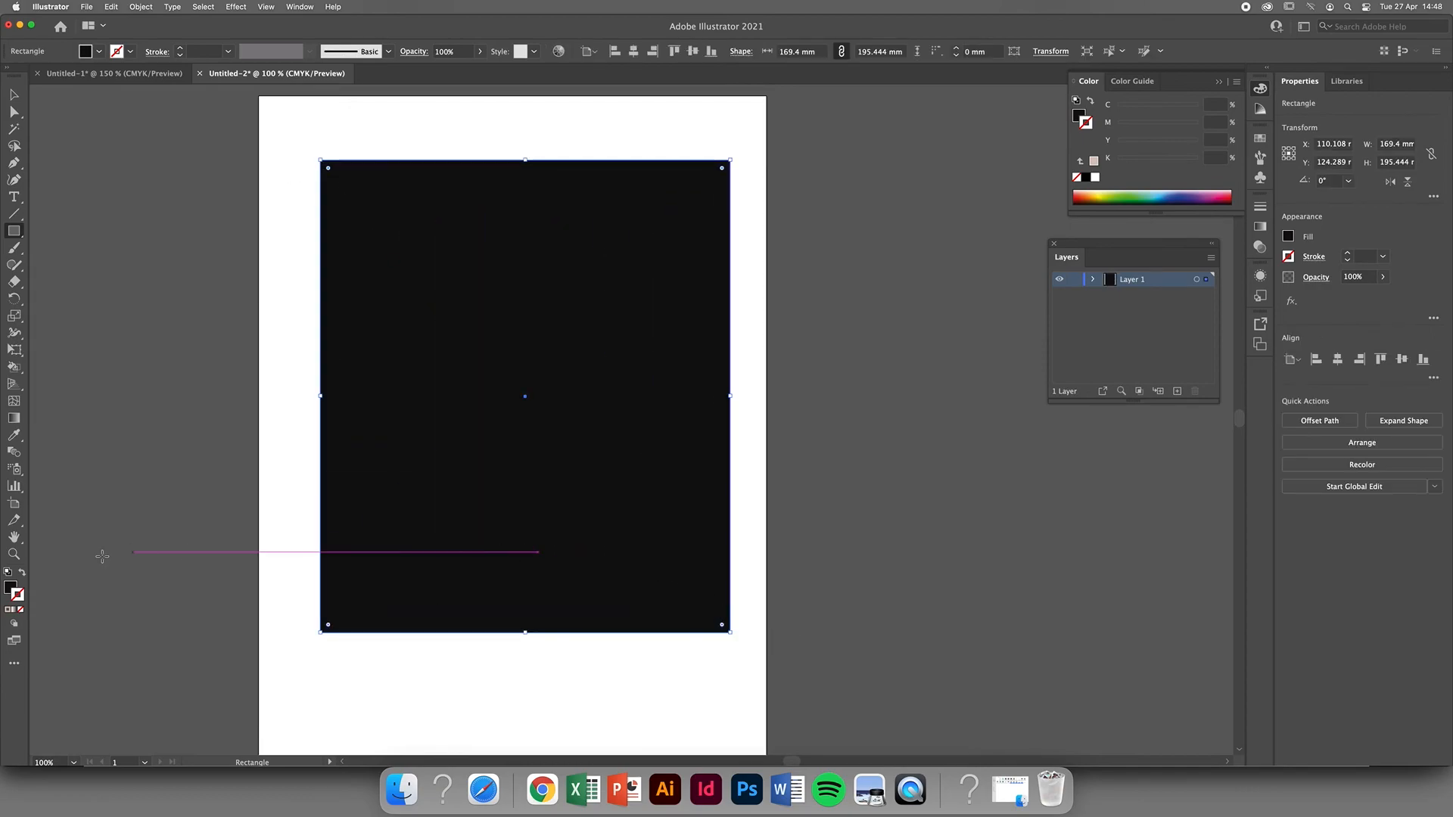
# Fill the rectangle with a muted blue of about C 69, M 38, Y 23, K 6.
pyautogui.doubleClick(11, 589)
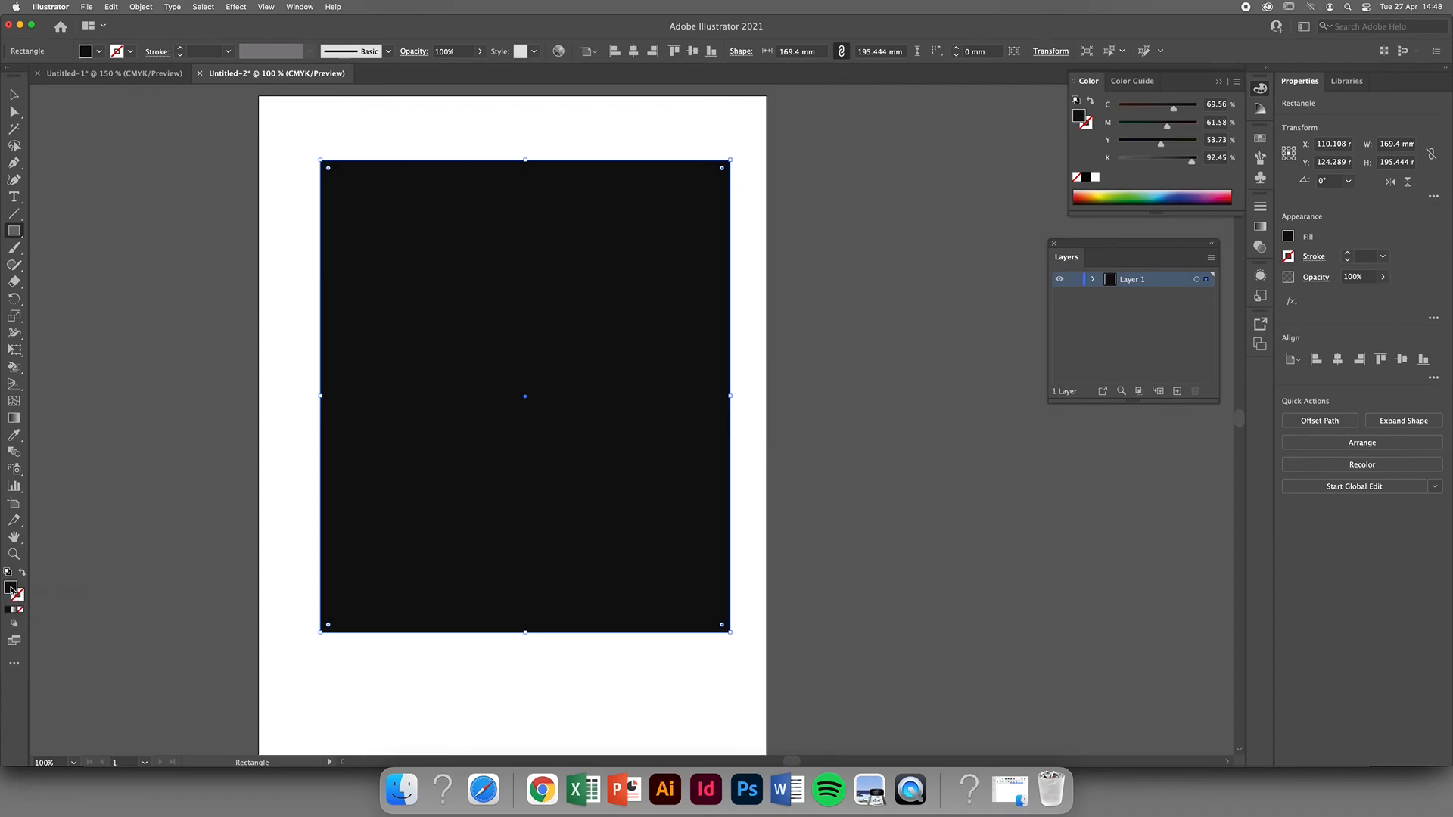
pyautogui.moveTo(848, 452); pyautogui.dragTo(848, 383)
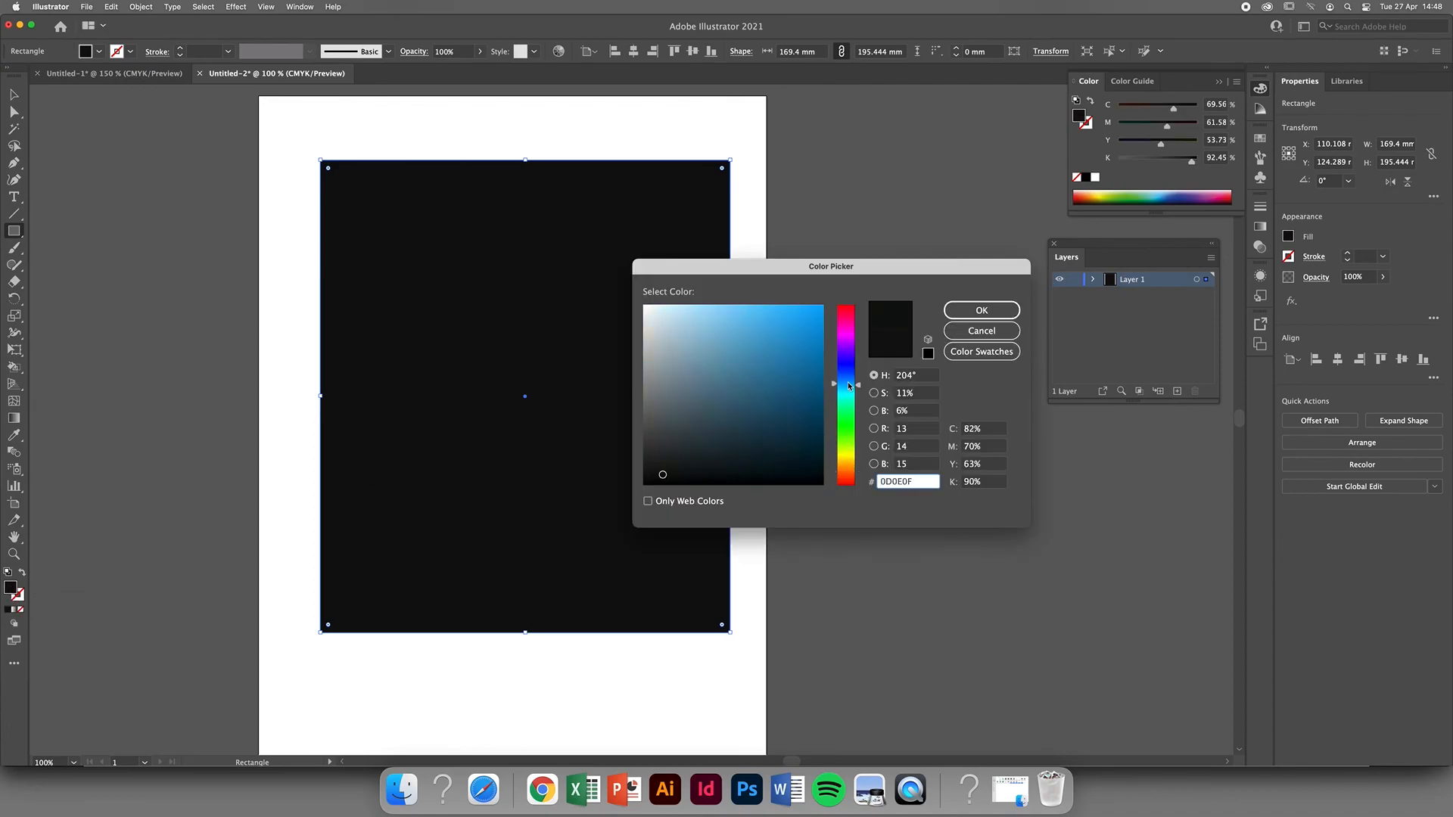
pyautogui.click(715, 351)
pyautogui.moveTo(715, 351); pyautogui.dragTo(728, 361)
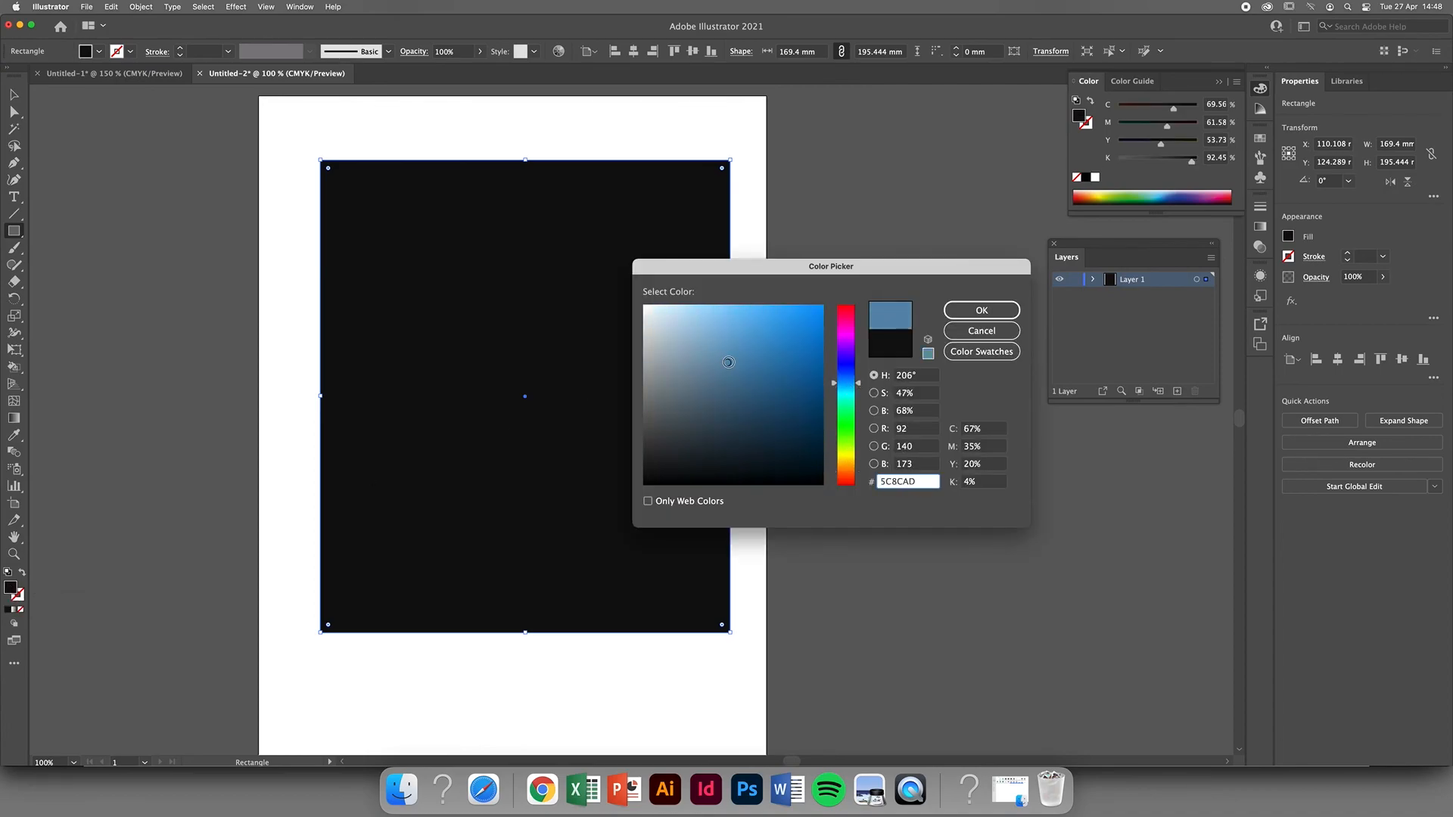
pyautogui.press('Return')
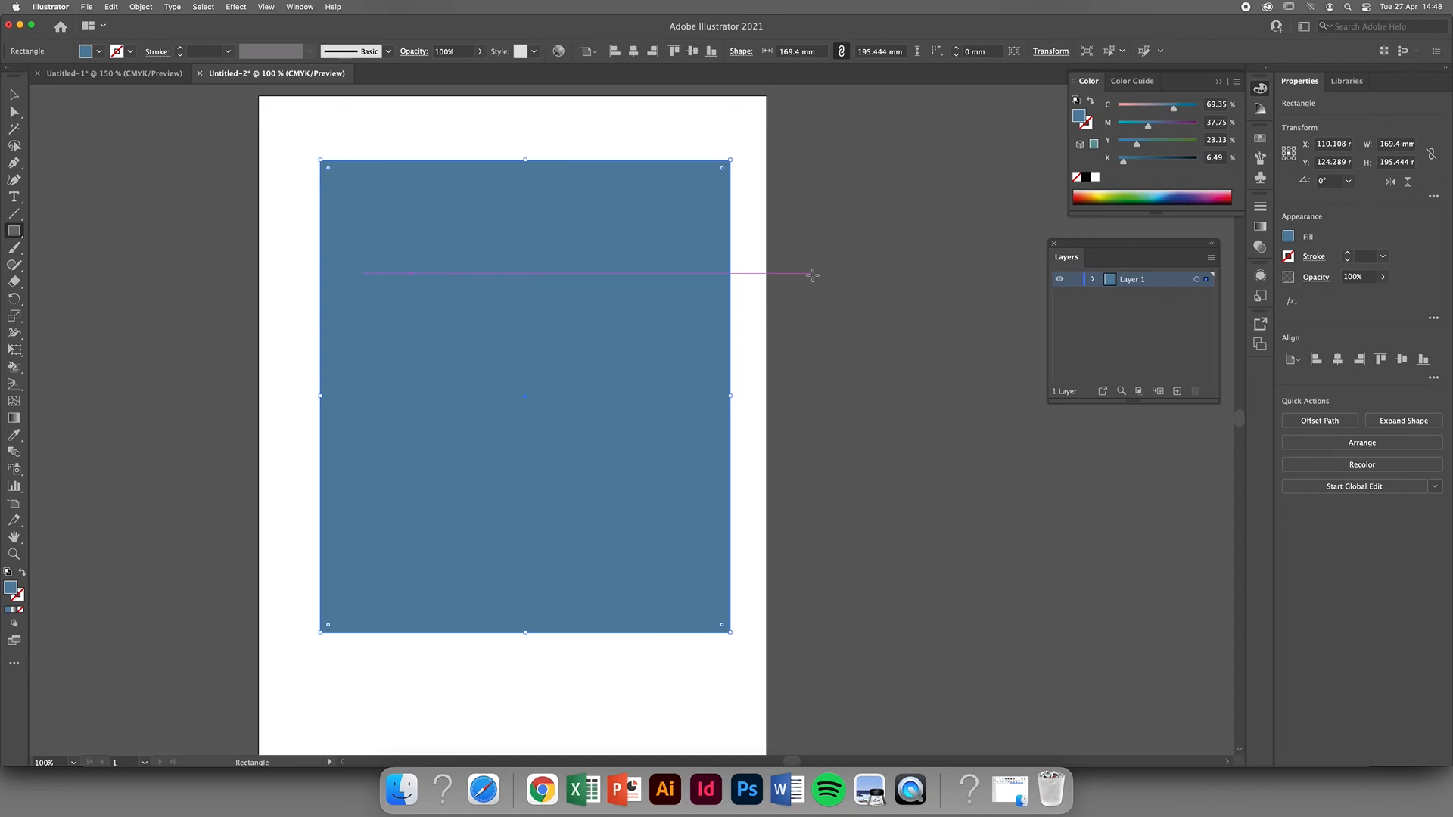
# Send the blue rectangle behind the lettering and reposition it around the drawing at about X 107.2 mm, Y 121 mm.
pyautogui.press('super')
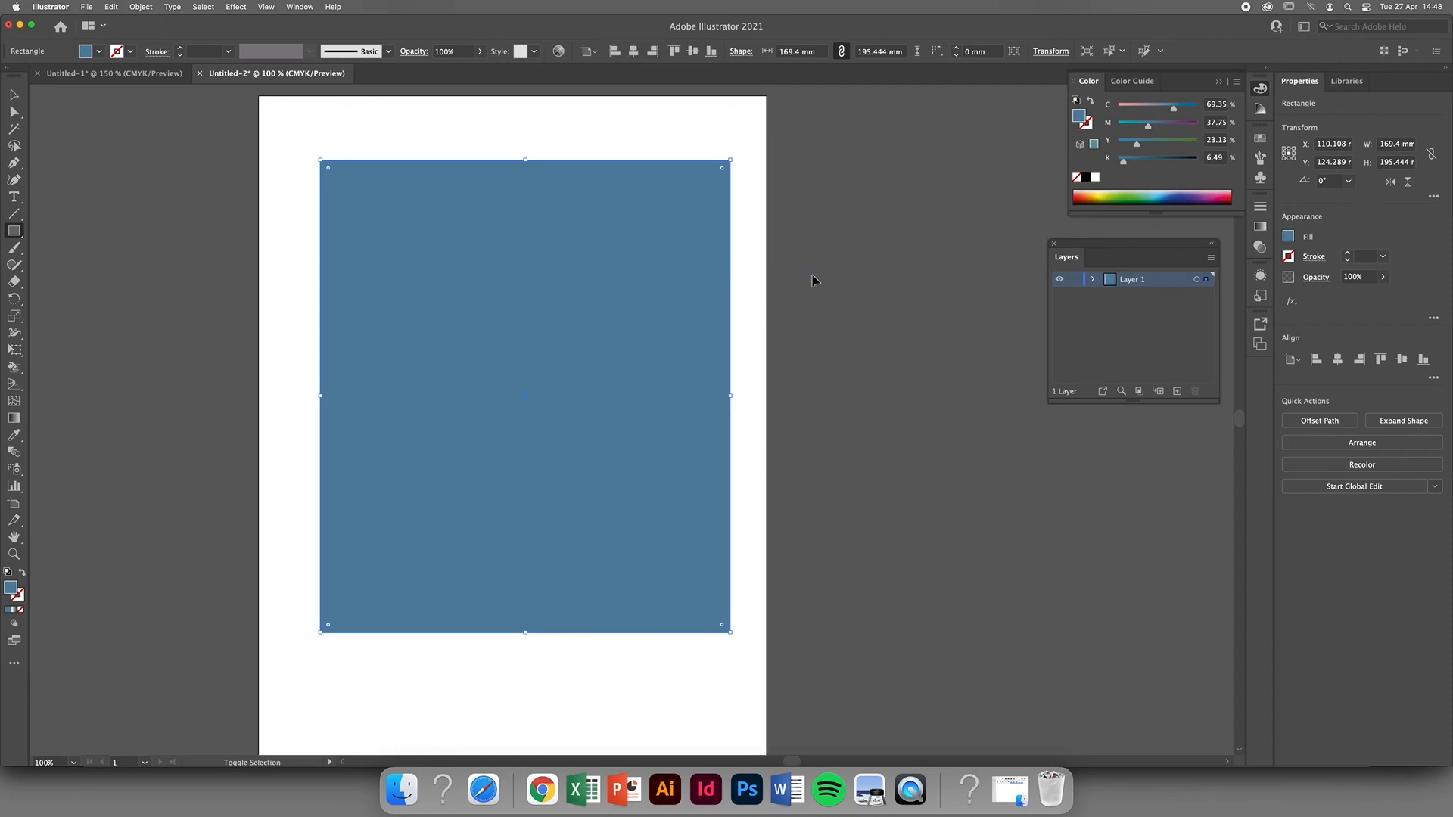
pyautogui.press('super+shift+bracketleft')
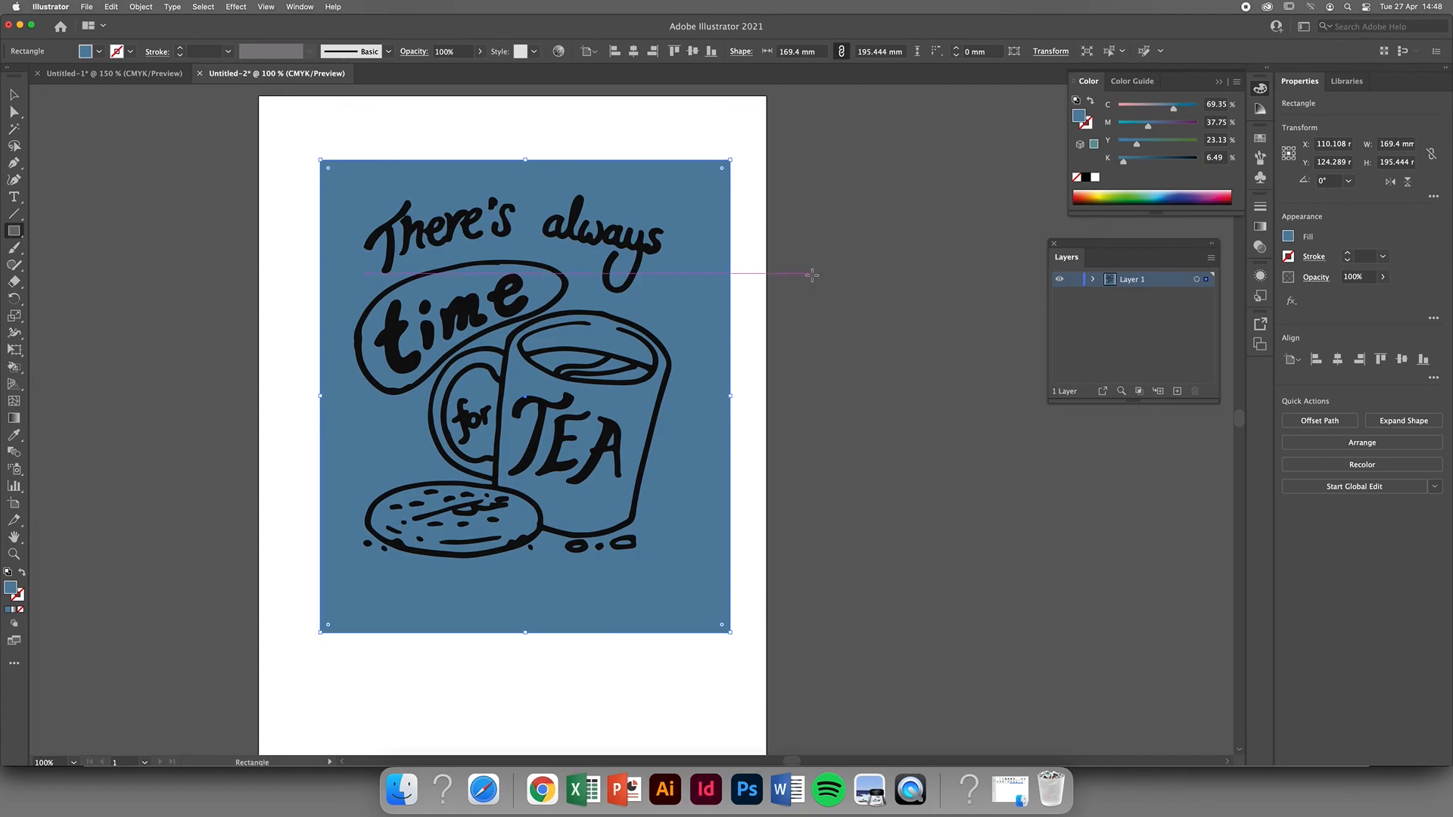
pyautogui.click(15, 97)
pyautogui.moveTo(696, 315); pyautogui.dragTo(689, 311)
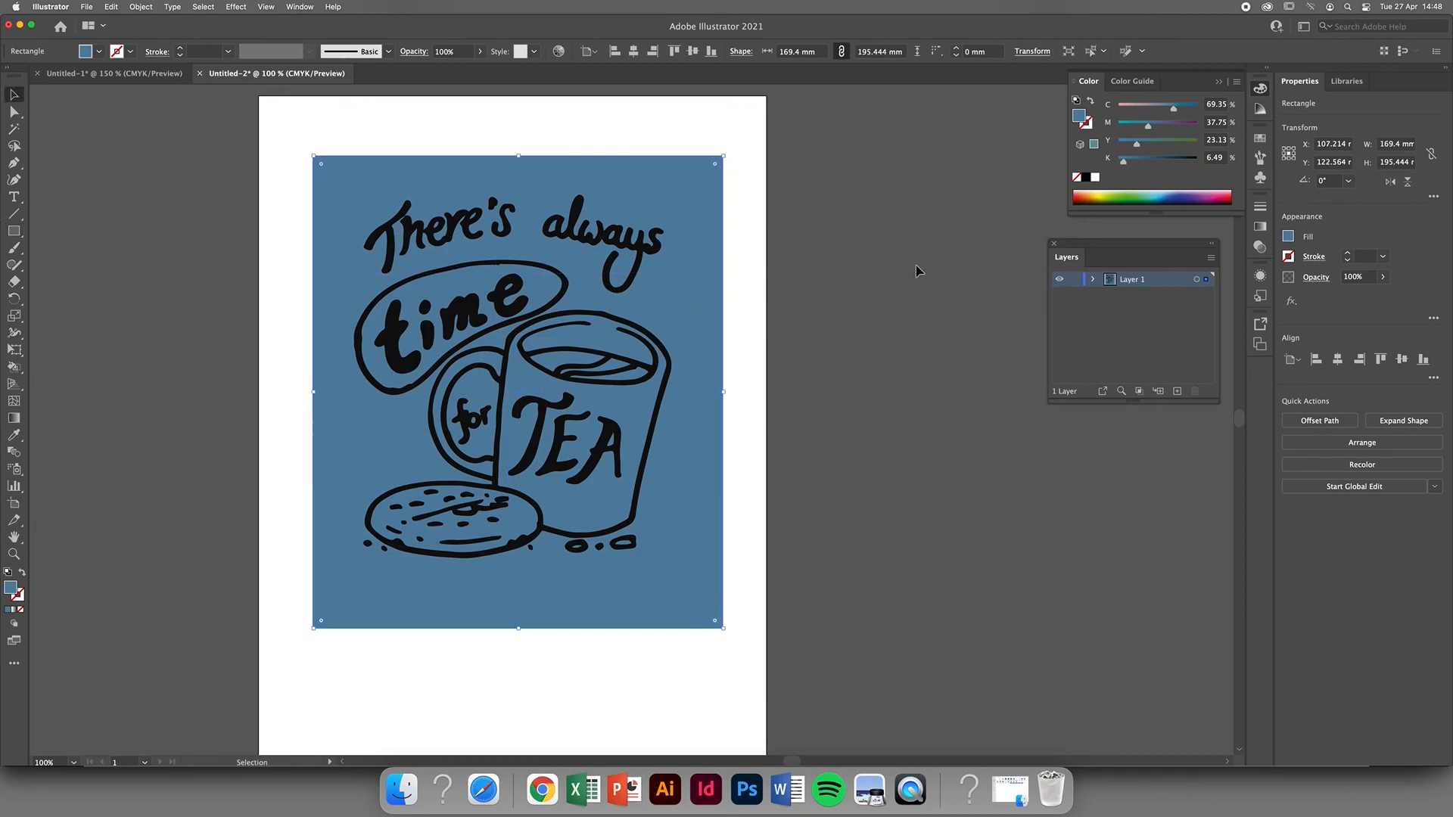
pyautogui.click(878, 280)
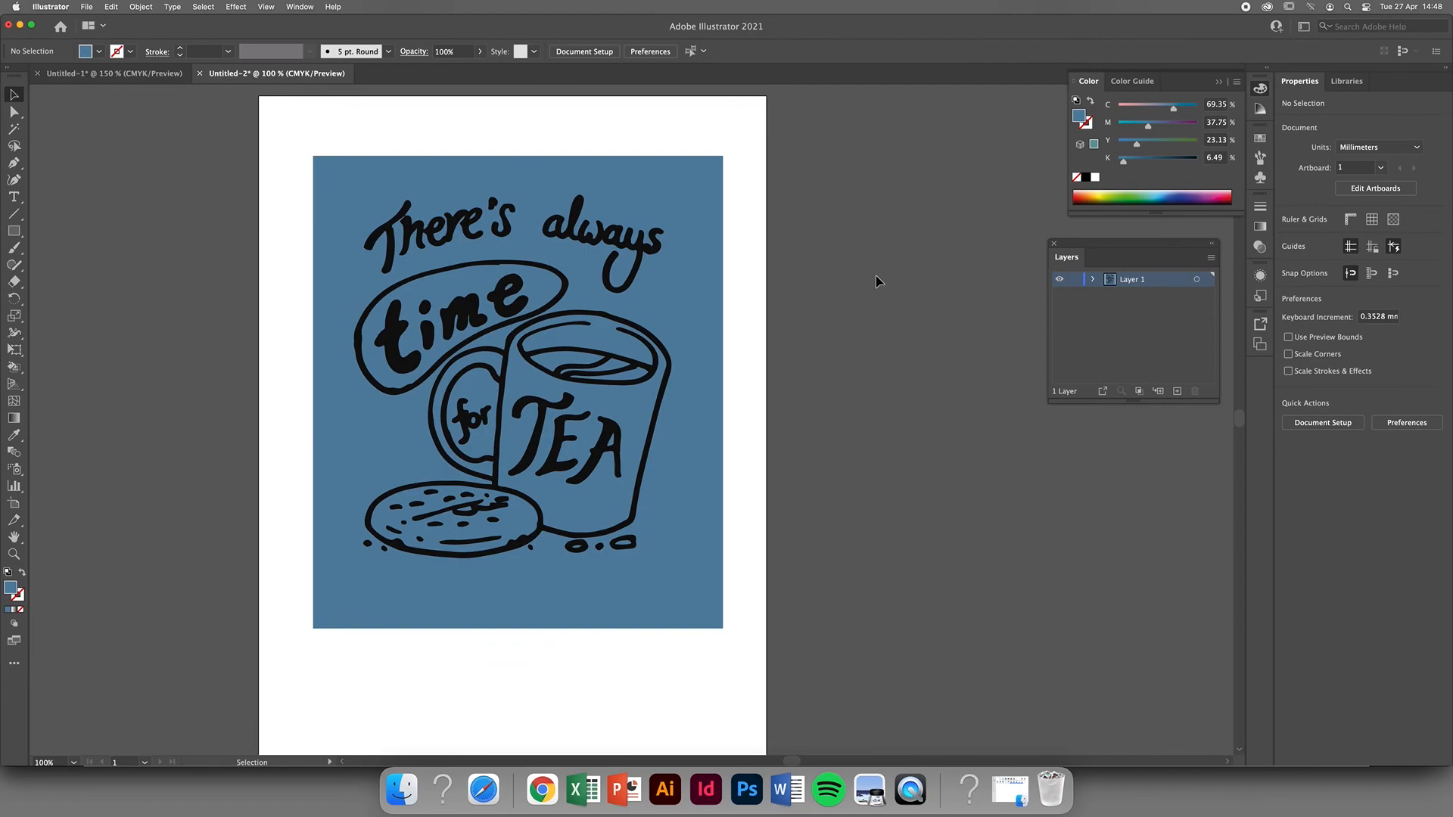
pyautogui.click(697, 308)
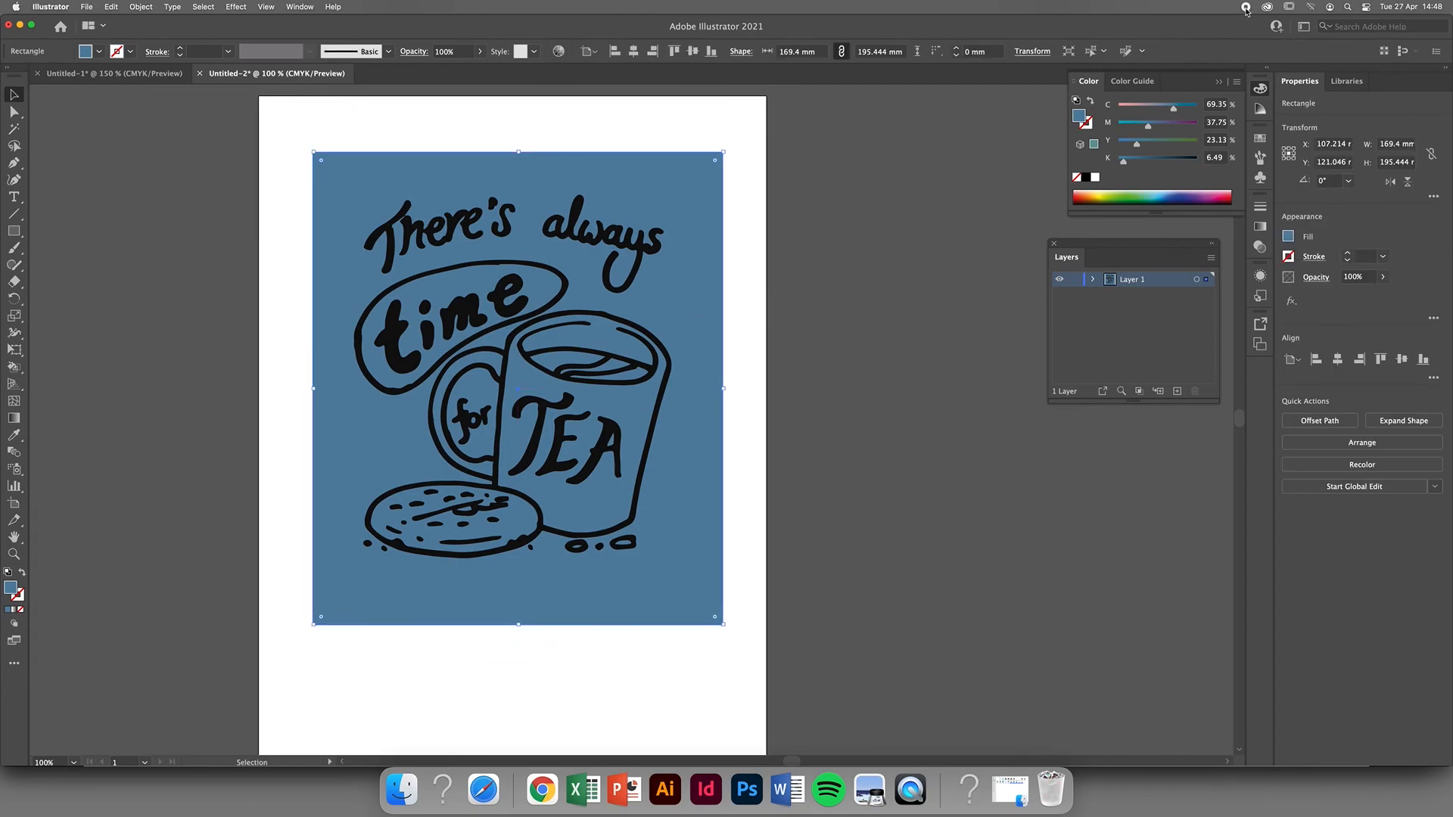